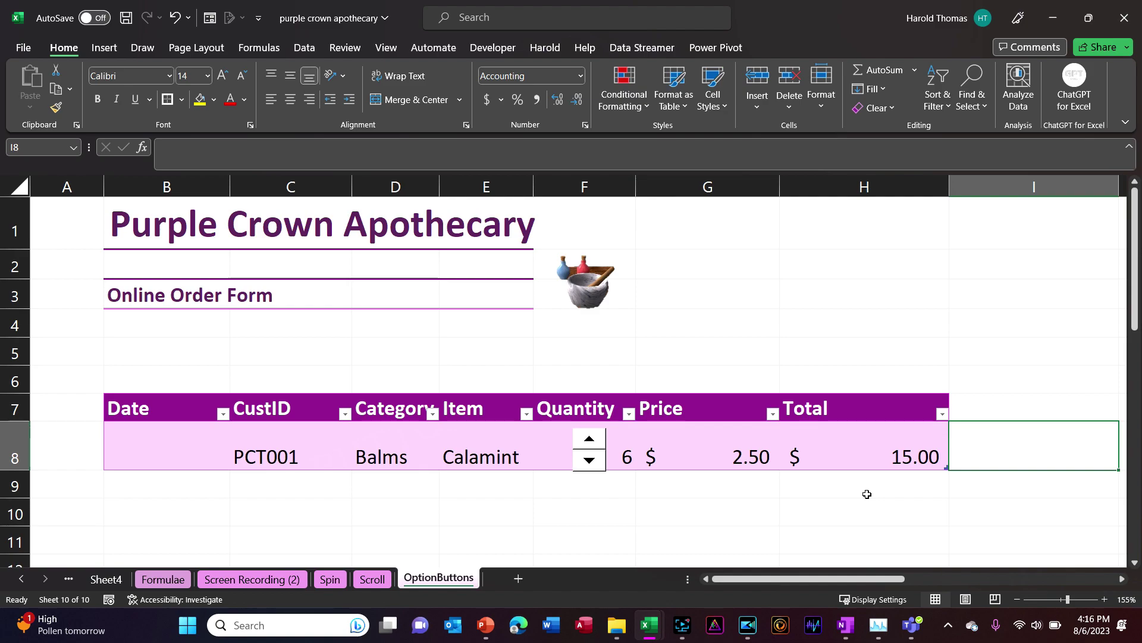
left_click(683, 625)
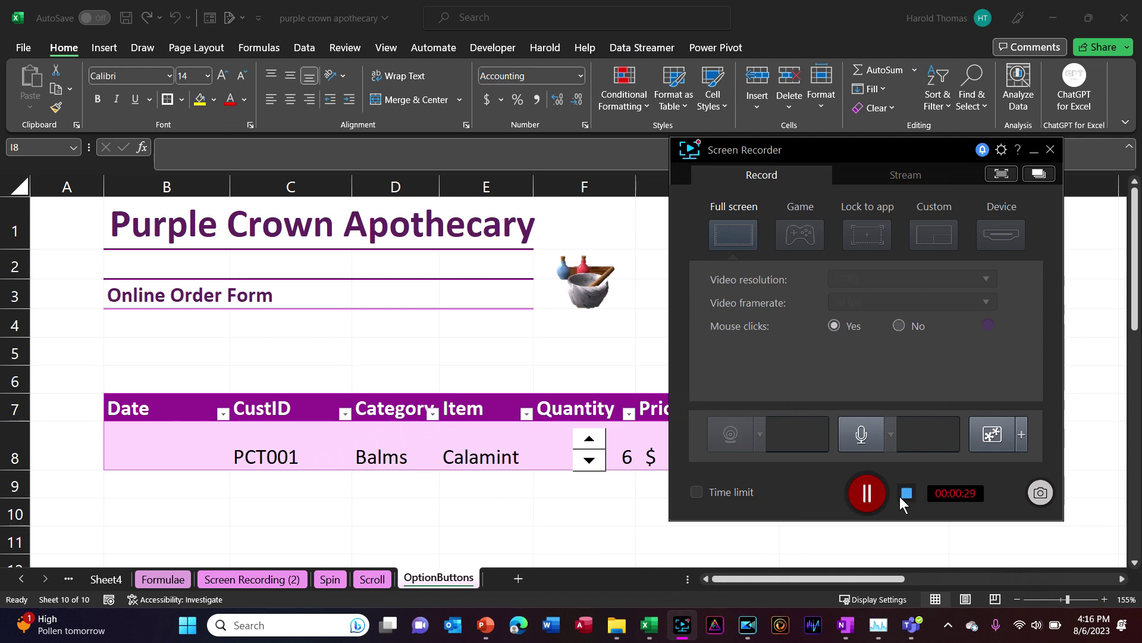
left_click(908, 494)
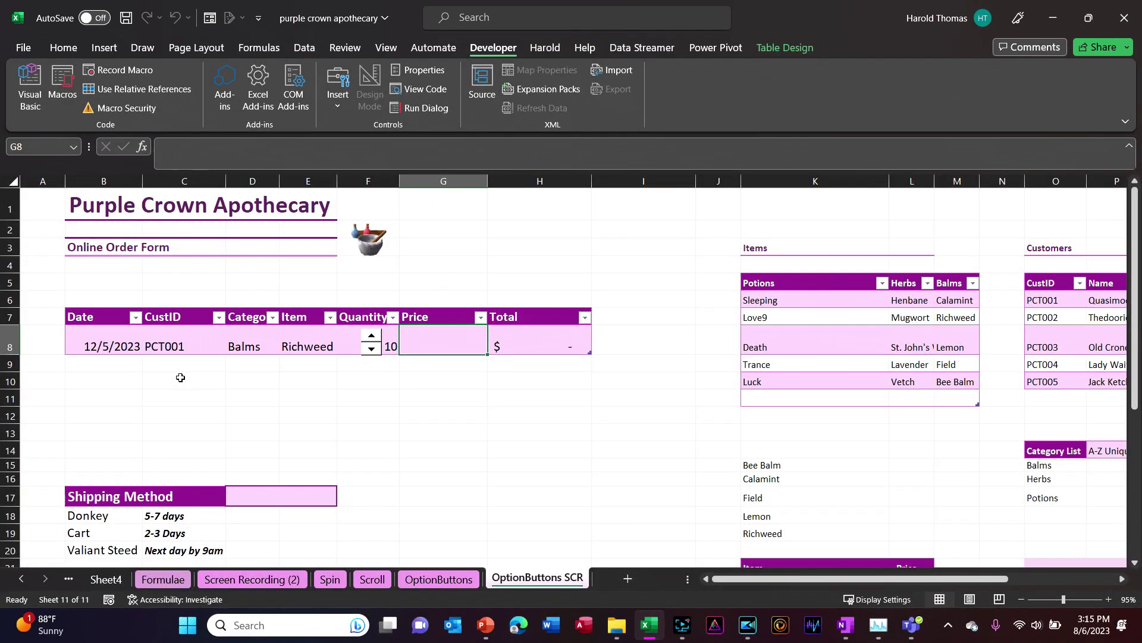
- Check the order row's CustID, Category and Item cells, and set the quantity to 11
left_click(169, 345)
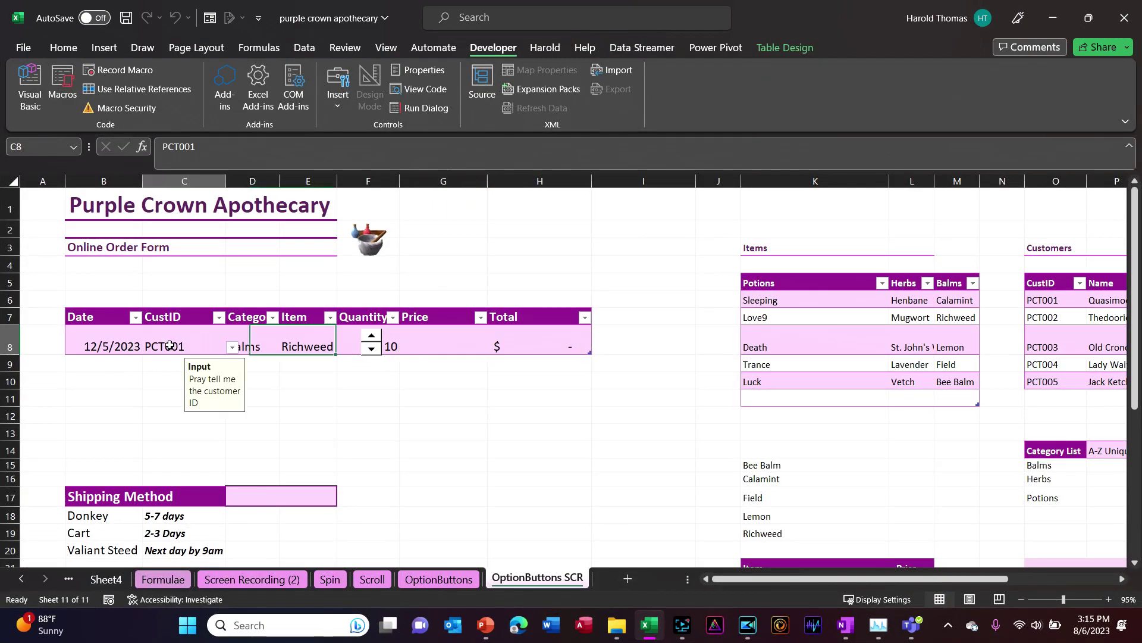
left_click(250, 350)
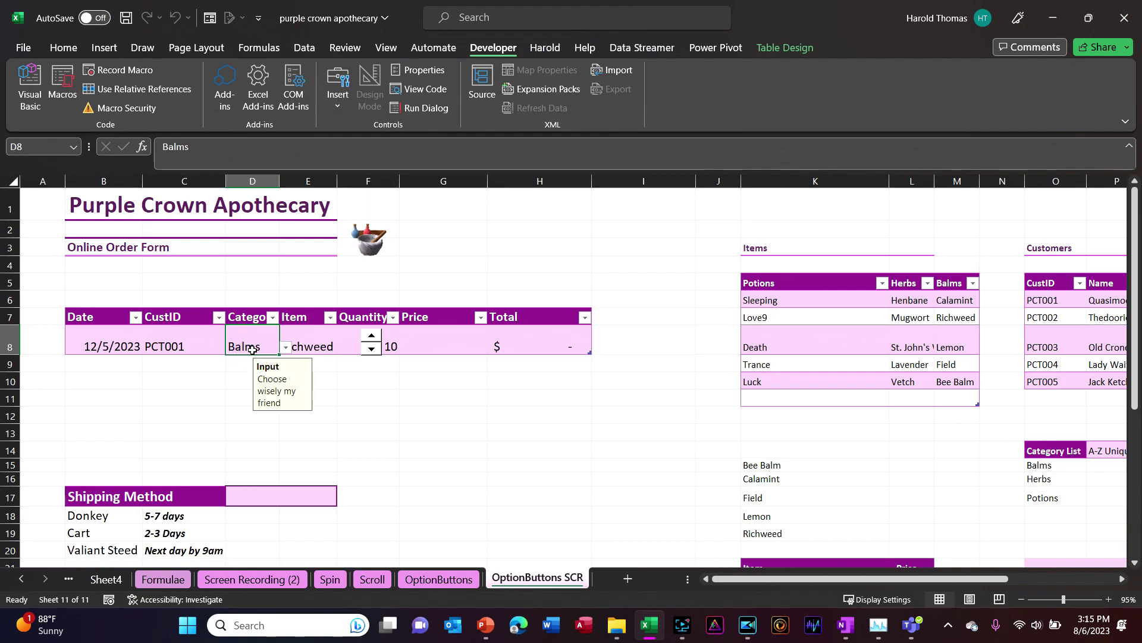
left_click(315, 346)
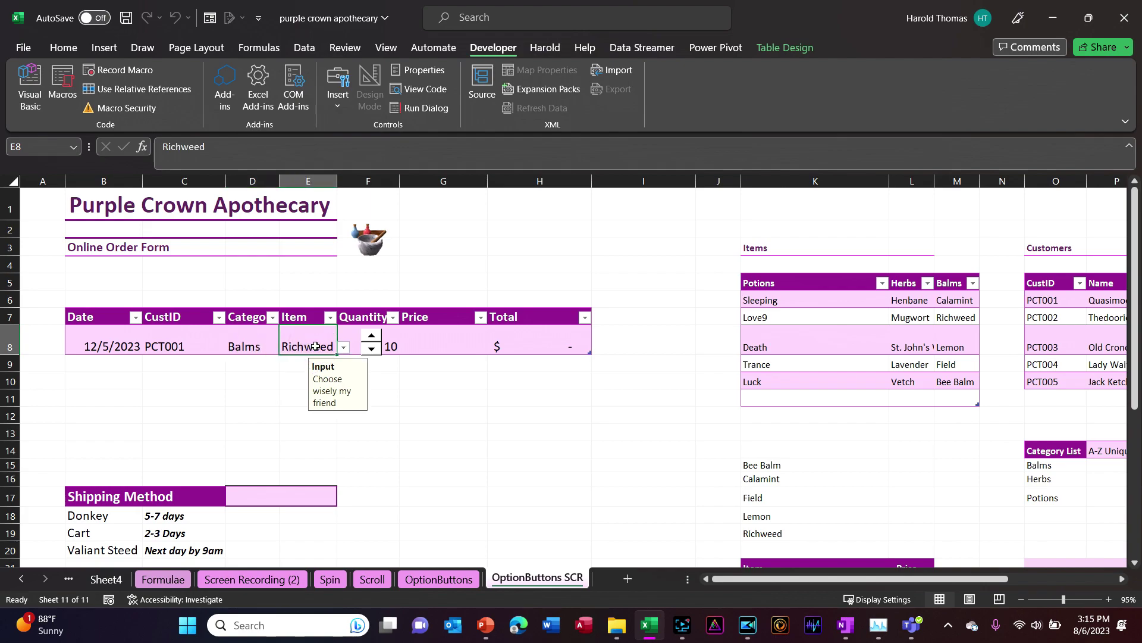
left_click(373, 336)
left_click(373, 336)
left_click(377, 350)
- Start an XLOOKUP function in the order row's Price cell with the Item cell as the lookup value
left_click(451, 346)
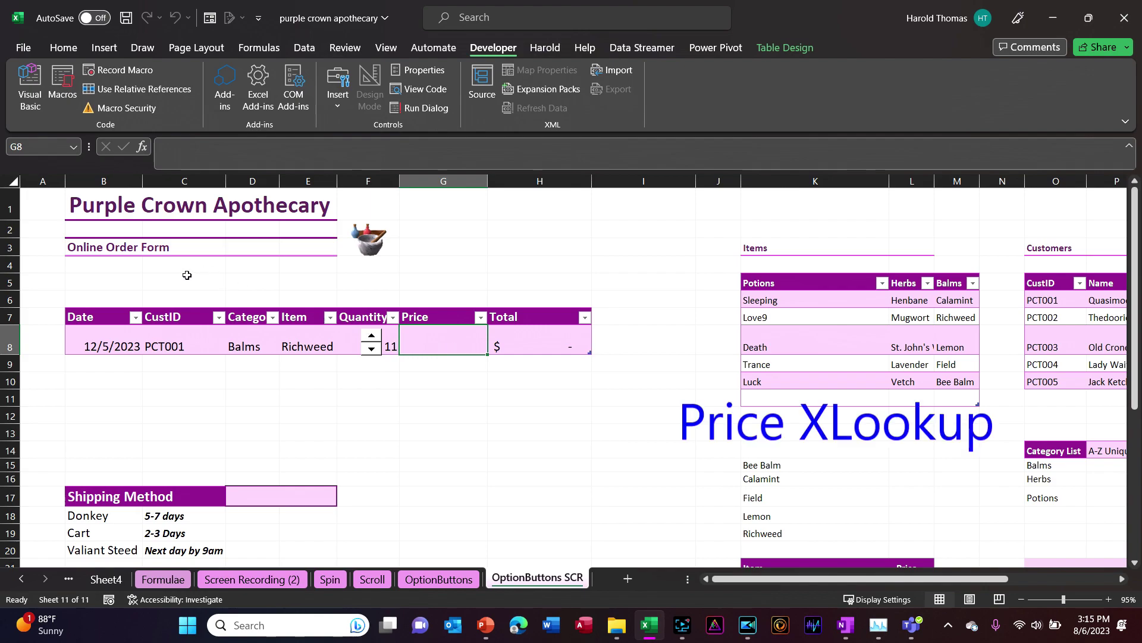
left_click(142, 148)
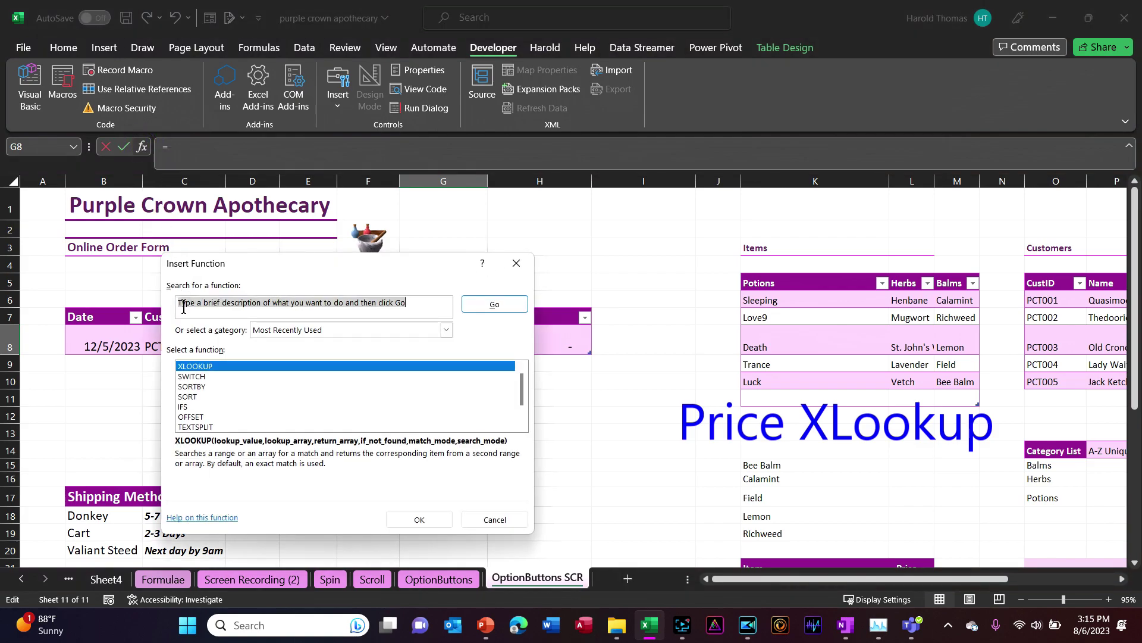
double_click(202, 366)
left_click(223, 307)
left_click_drag(244, 270, 737, 242)
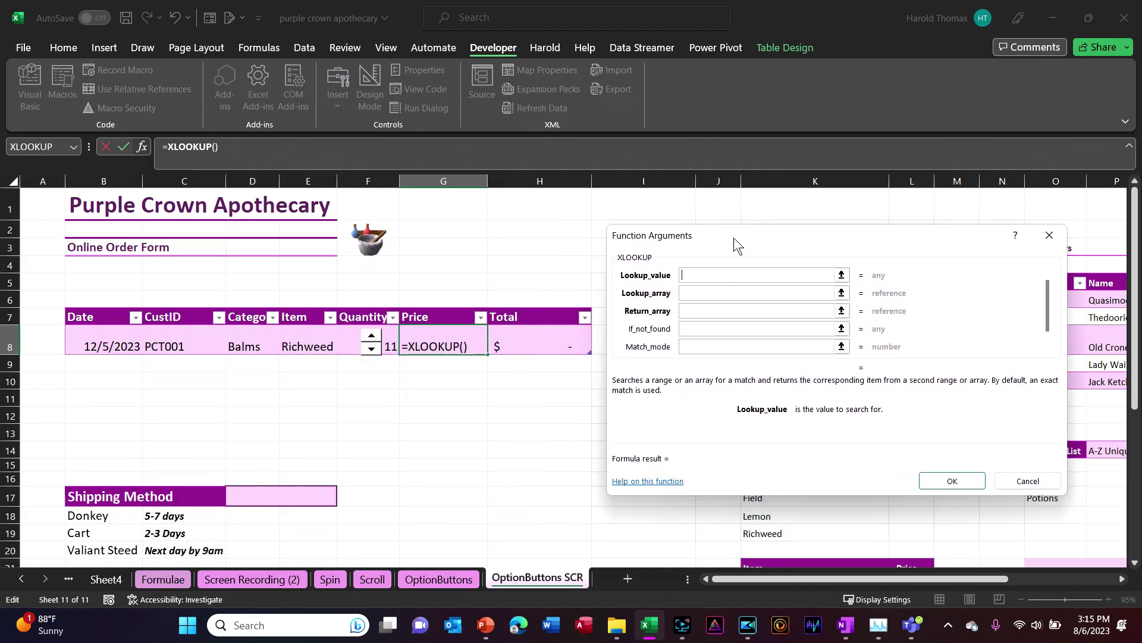
left_click(309, 346)
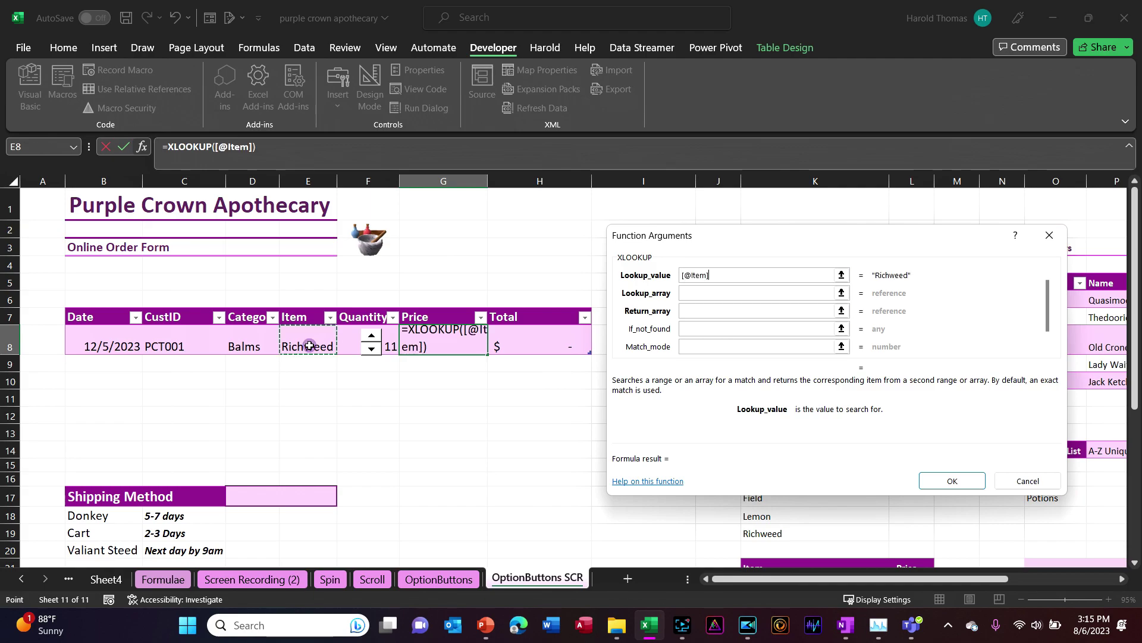
- Complete the price XLOOKUP with K22:K36 as the lookup array and L22:L36 as the return array
left_click(701, 293)
left_click_drag(702, 241, 130, 229)
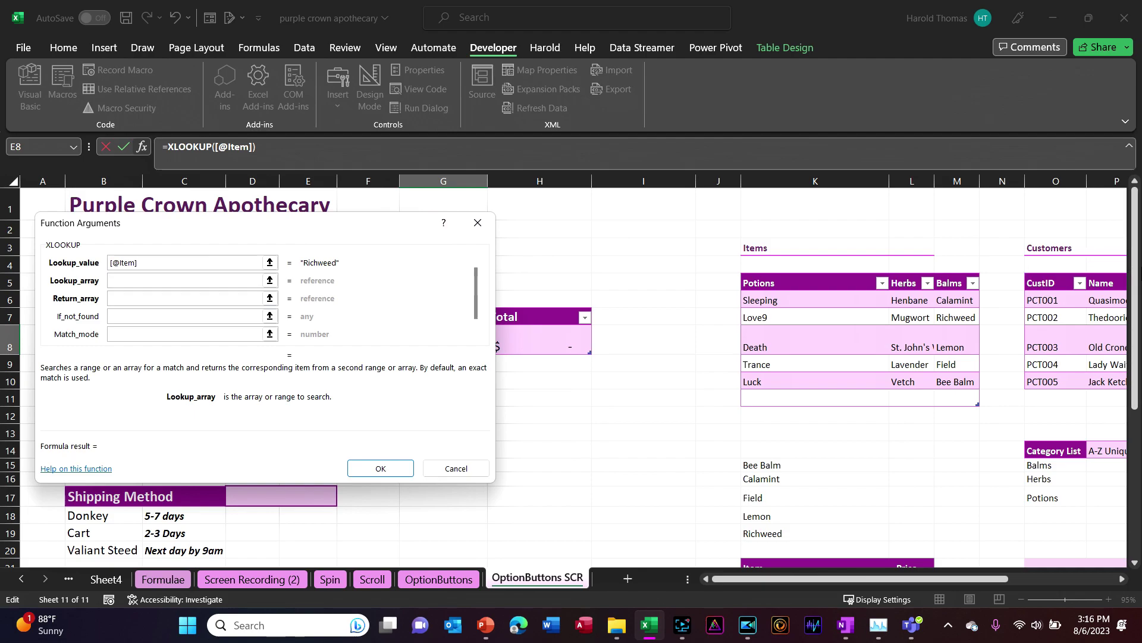
left_click_drag(1135, 274, 1141, 455)
left_click_drag(781, 342, 819, 564)
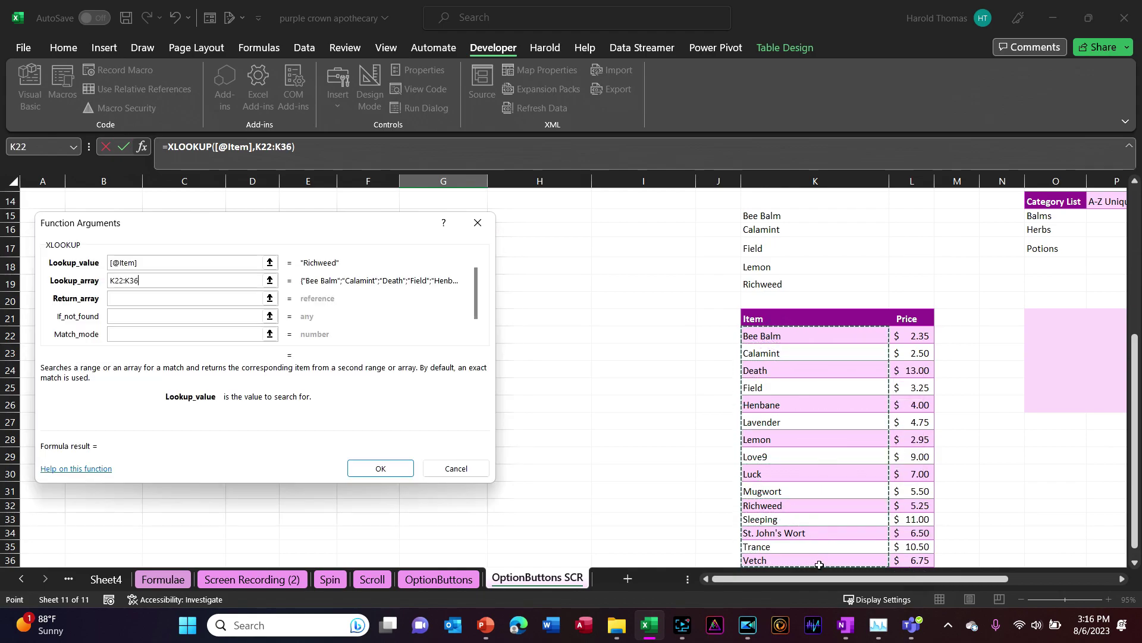
left_click(127, 301)
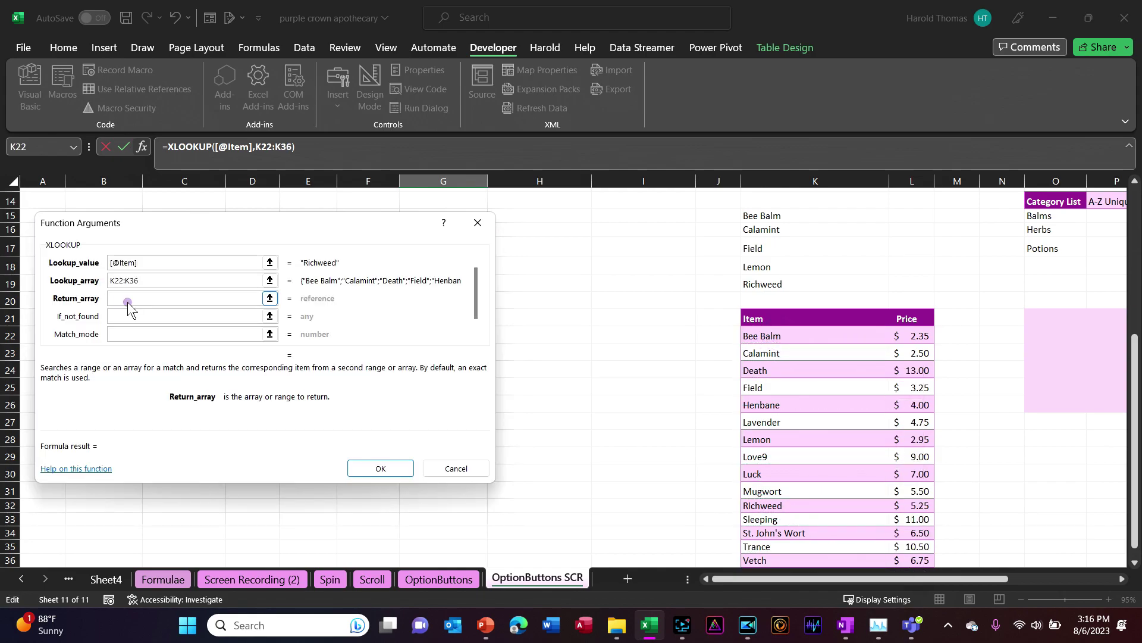
left_click_drag(903, 335, 917, 512)
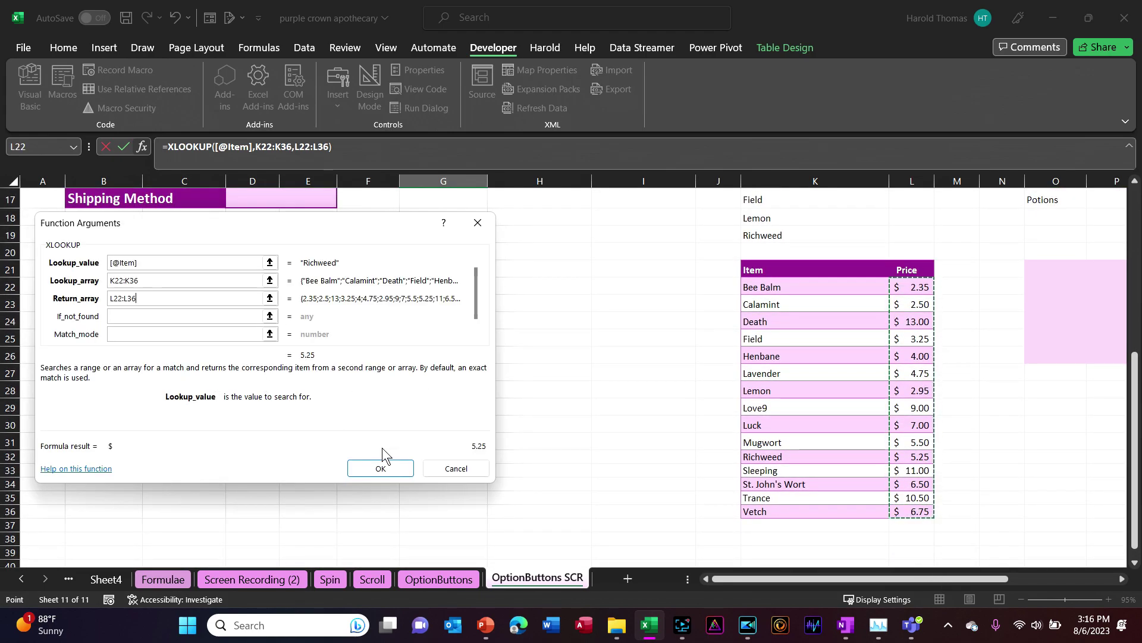
left_click(397, 467)
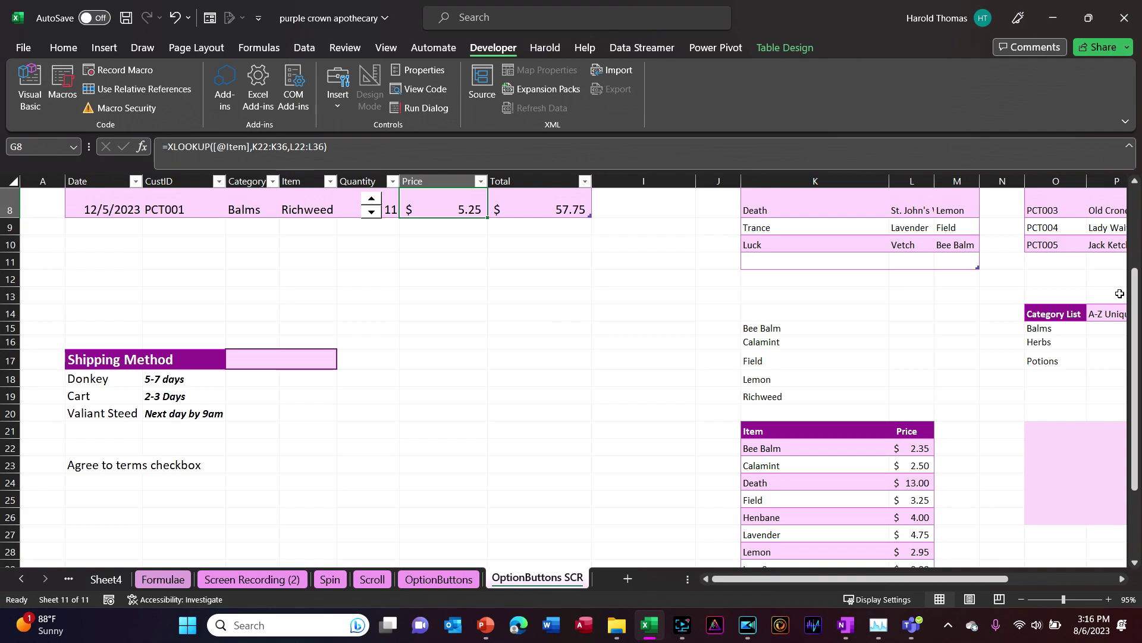
- Check Richweed's price in the item price list, and change the order's Item to Calamint
mouse_move(1134, 297)
left_mouse_down()
mouse_move(1133, 402)
mouse_move(1133, 286)
left_mouse_up()
left_click(922, 504)
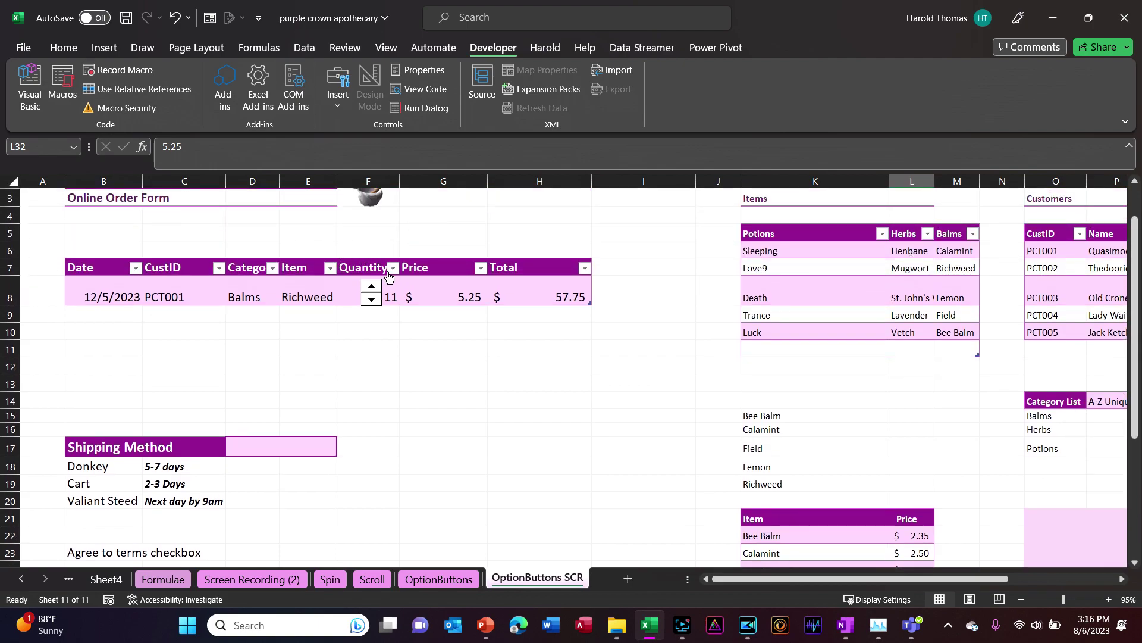
left_click(311, 299)
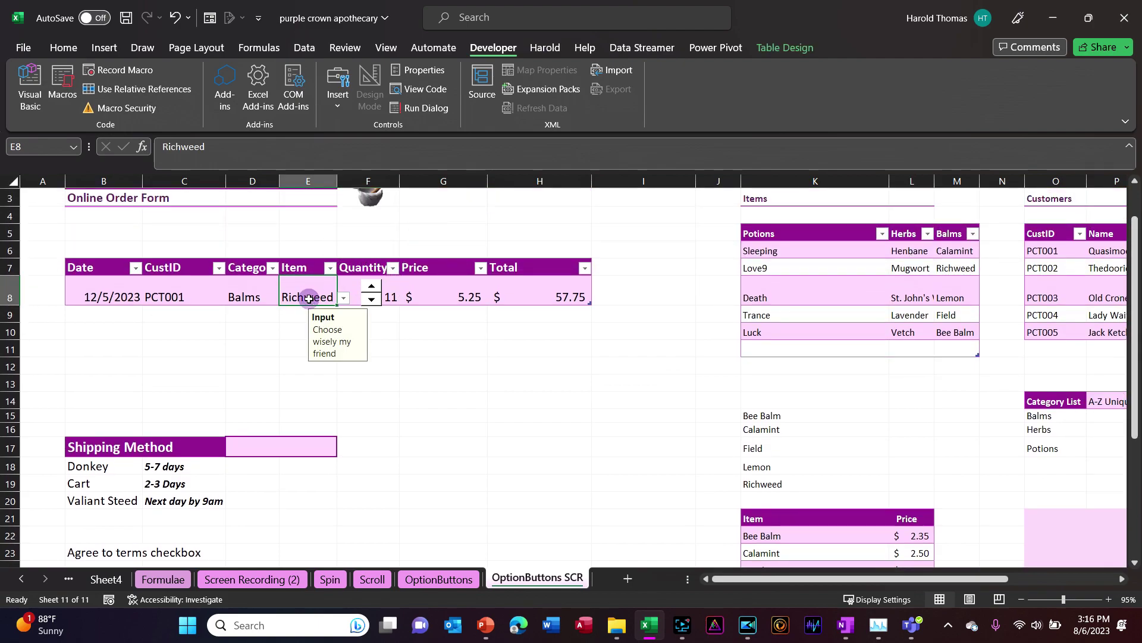
left_click(344, 297)
left_click(317, 320)
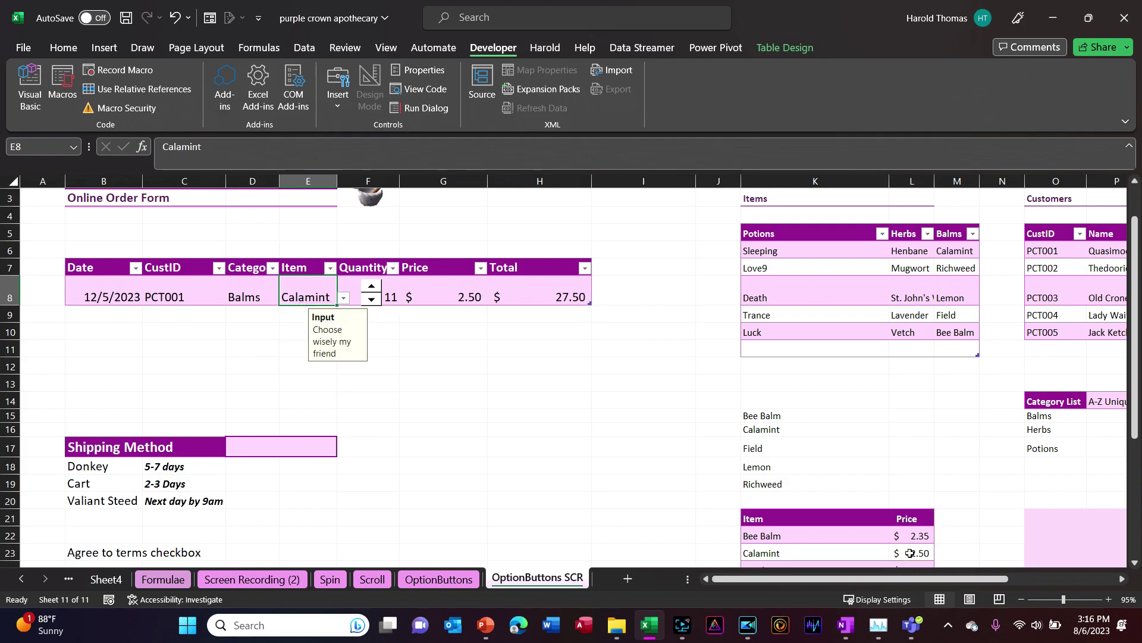
- Increase the order quantity to 16
left_click(374, 287)
left_click(374, 287)
left_click(373, 287)
left_click(374, 288)
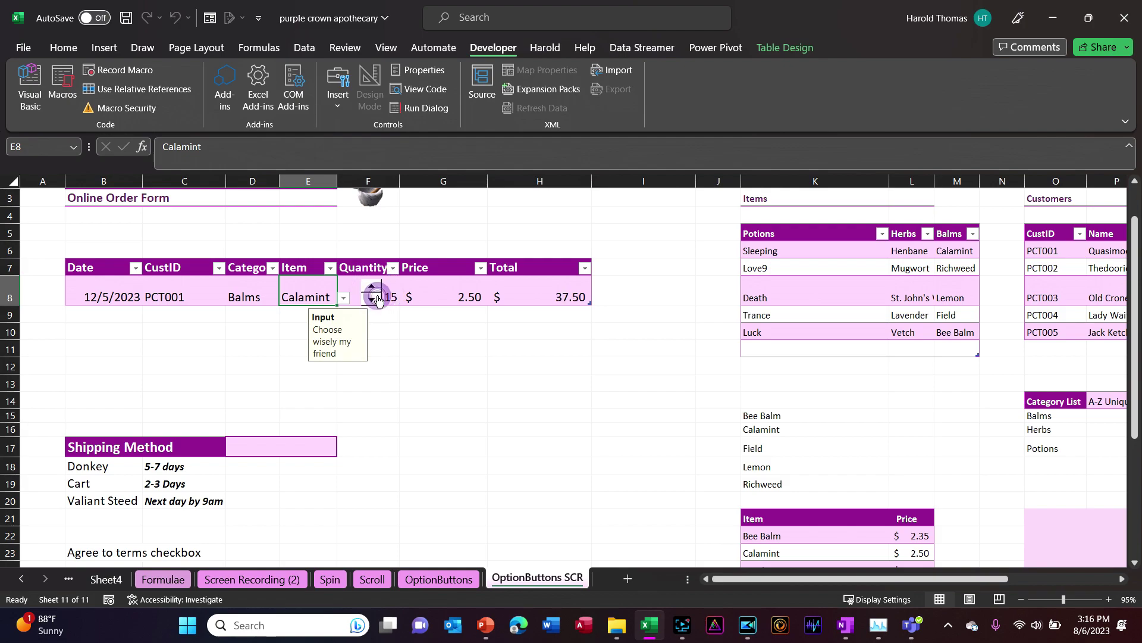
left_click(374, 287)
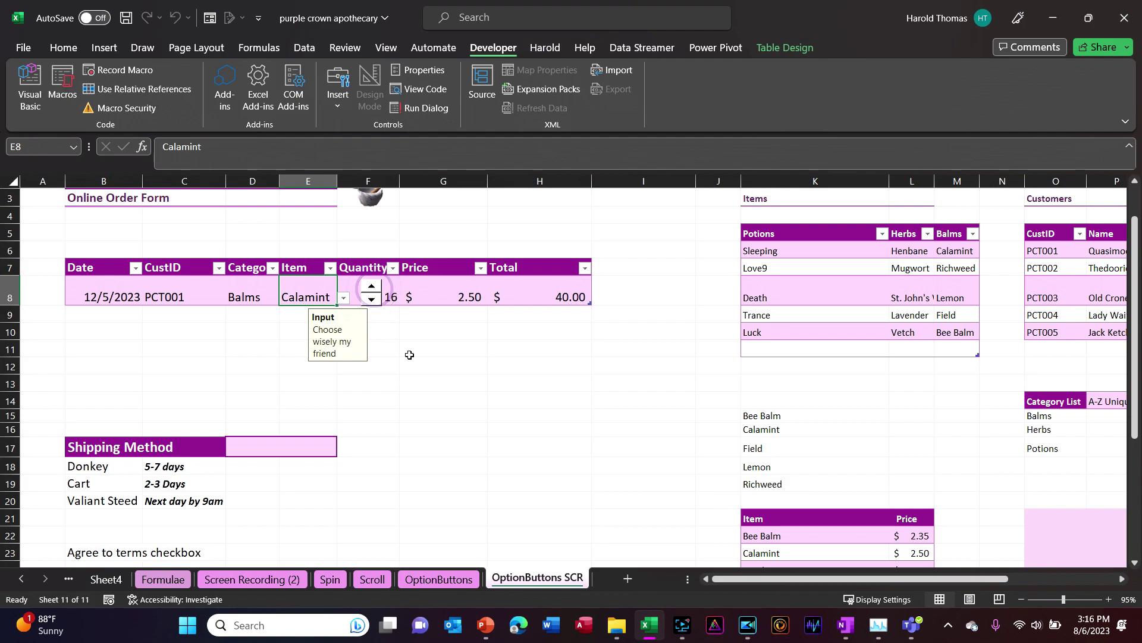
left_click(703, 530)
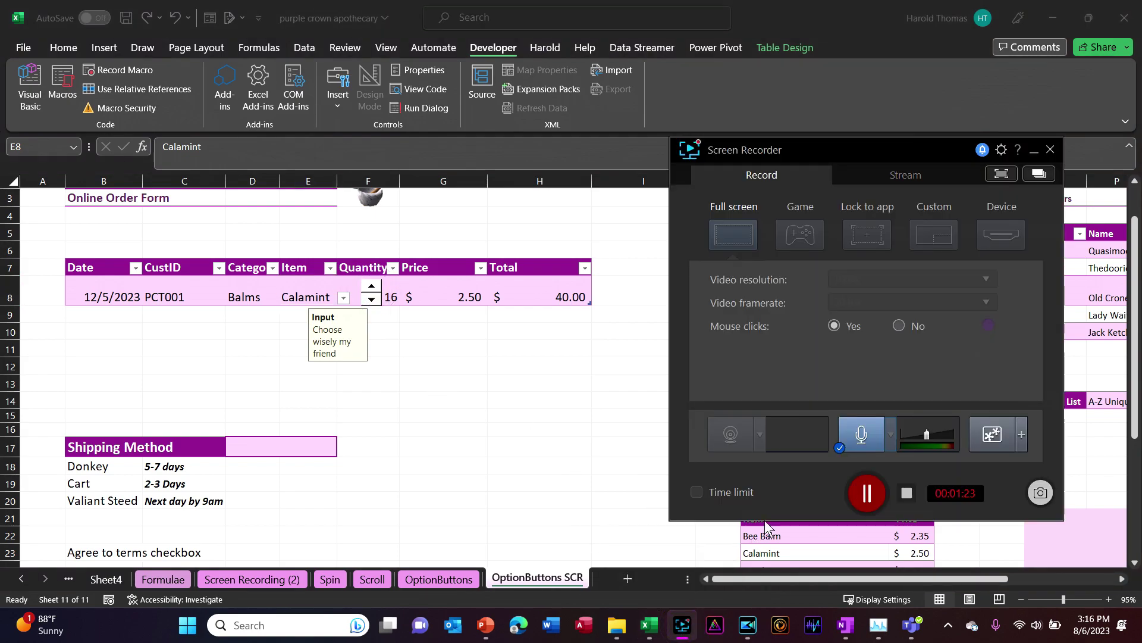
left_click(865, 494)
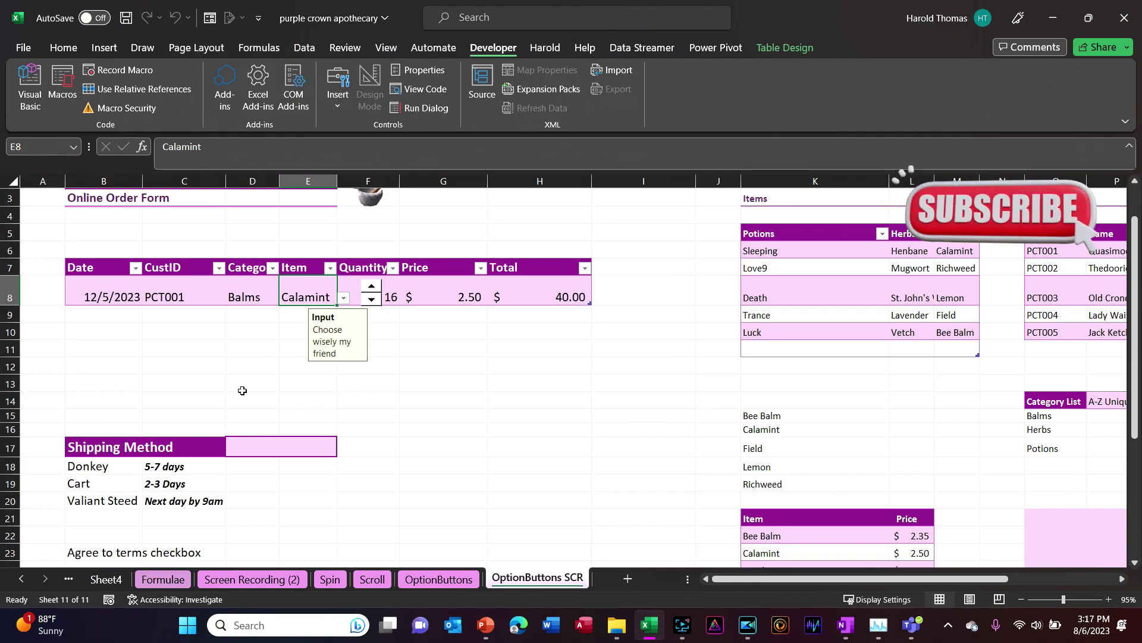
left_click_drag(1134, 255, 1135, 310)
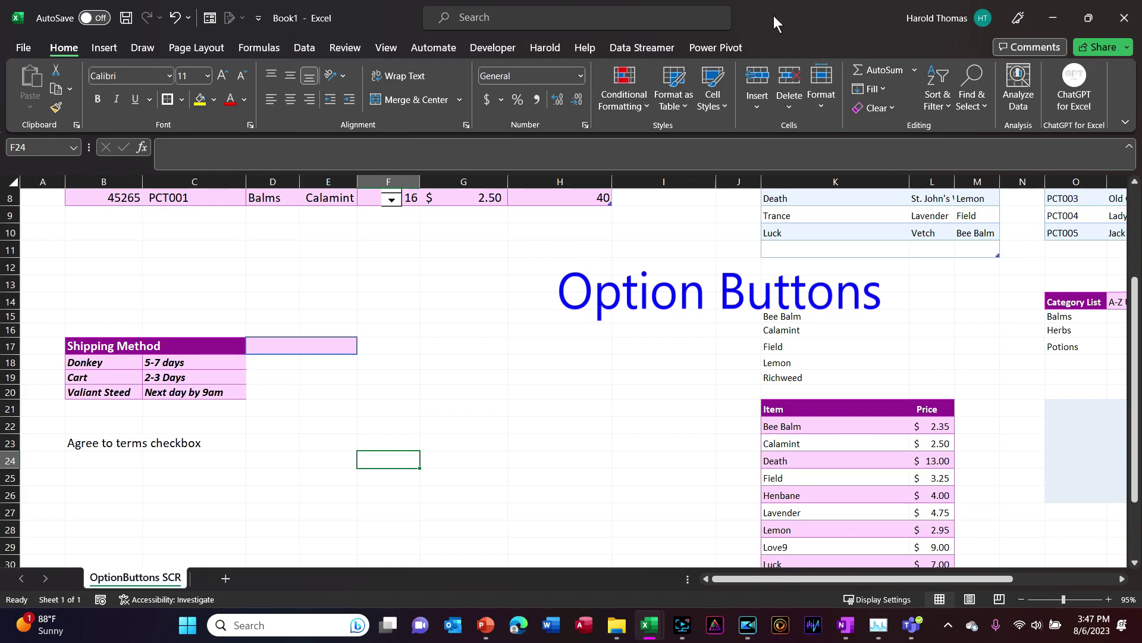
- Examine the list of main tabs in the ribbon customization options without changing anything
right_click(771, 42)
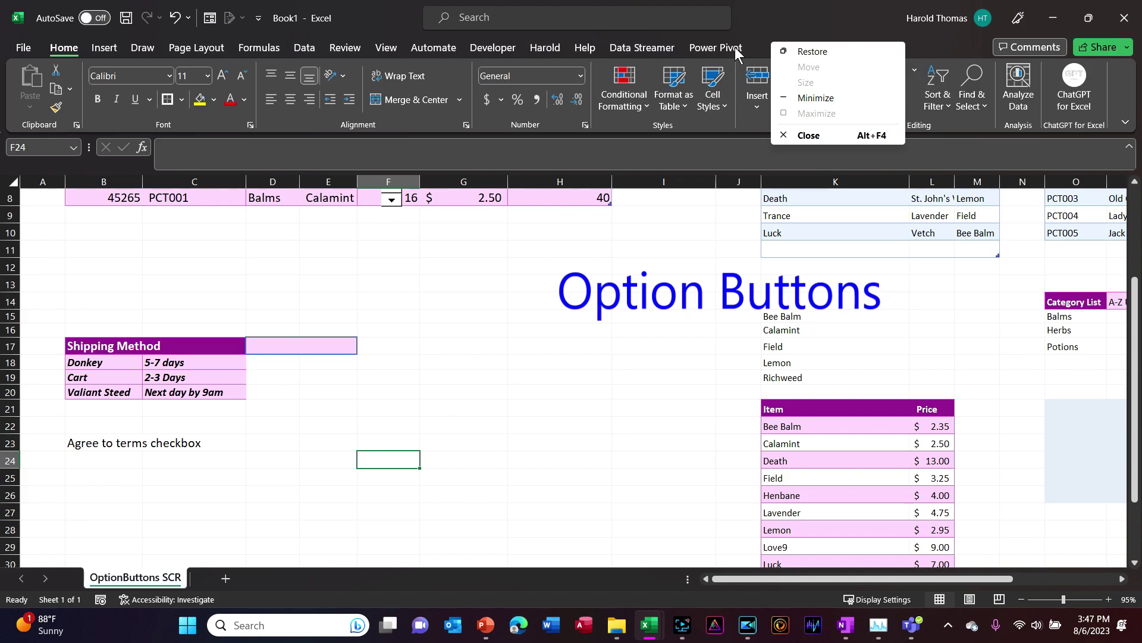
left_click(753, 46)
right_click(752, 45)
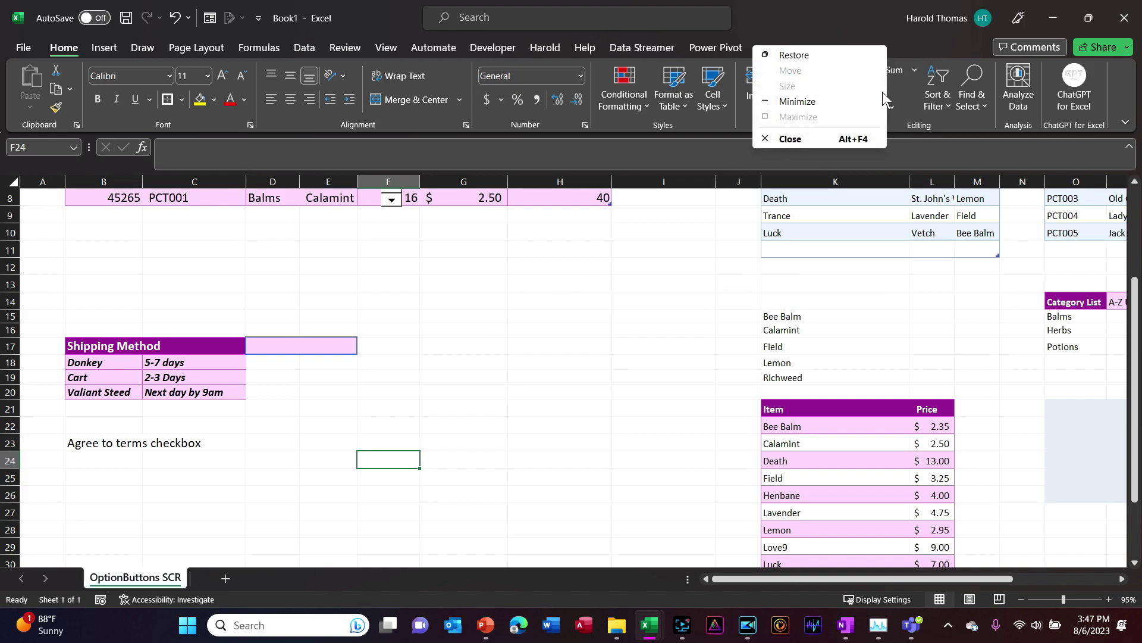
left_click(903, 87)
right_click(903, 86)
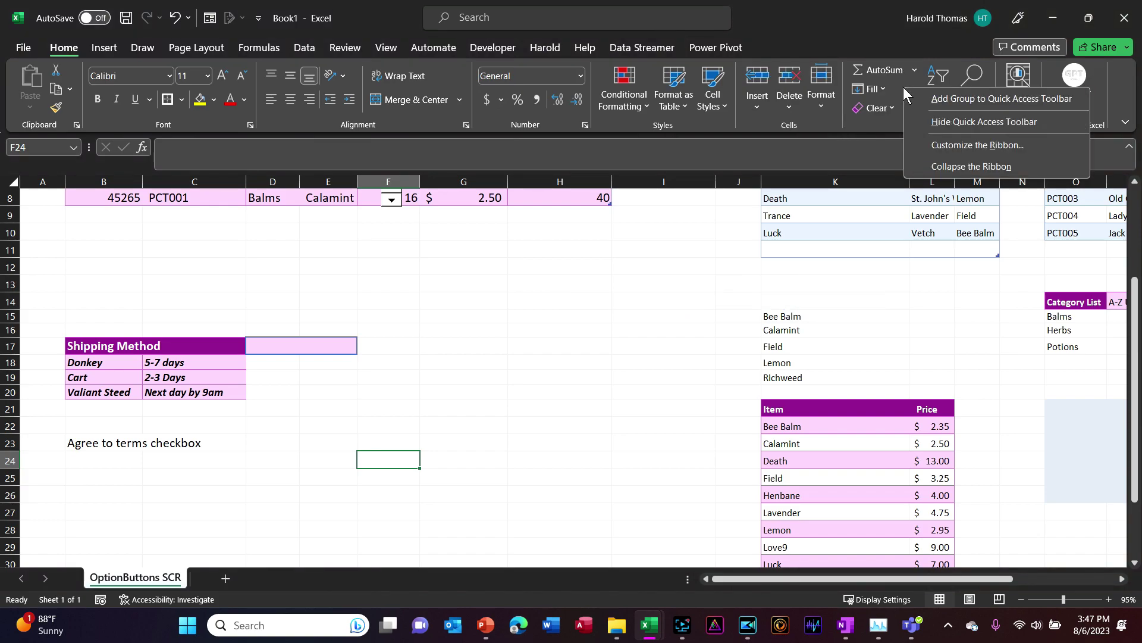
left_click(936, 145)
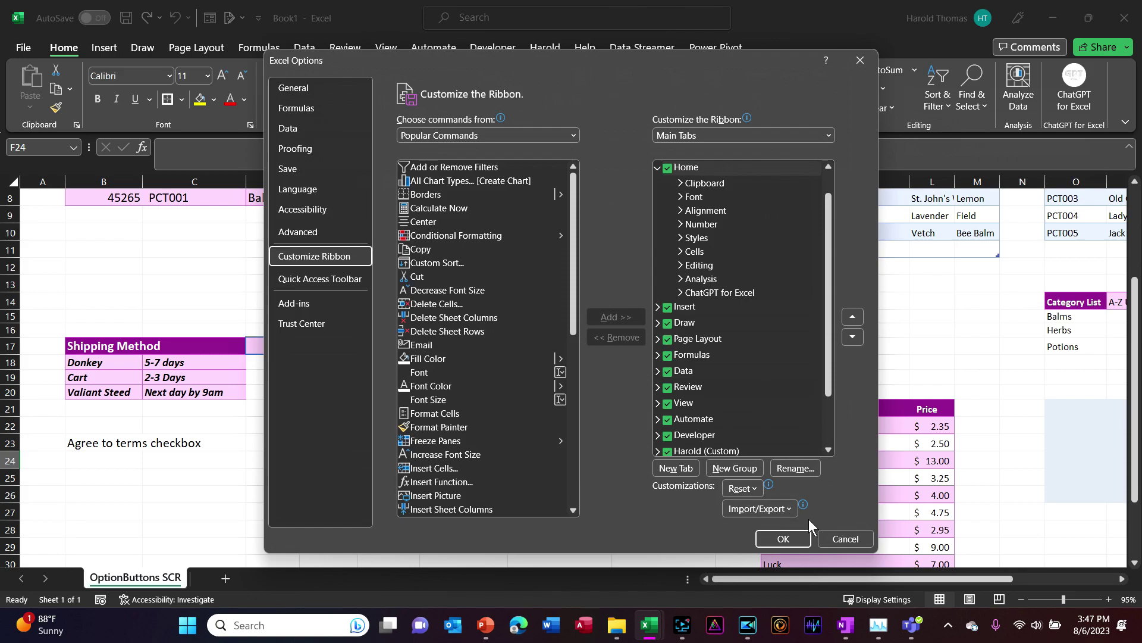
left_click(832, 540)
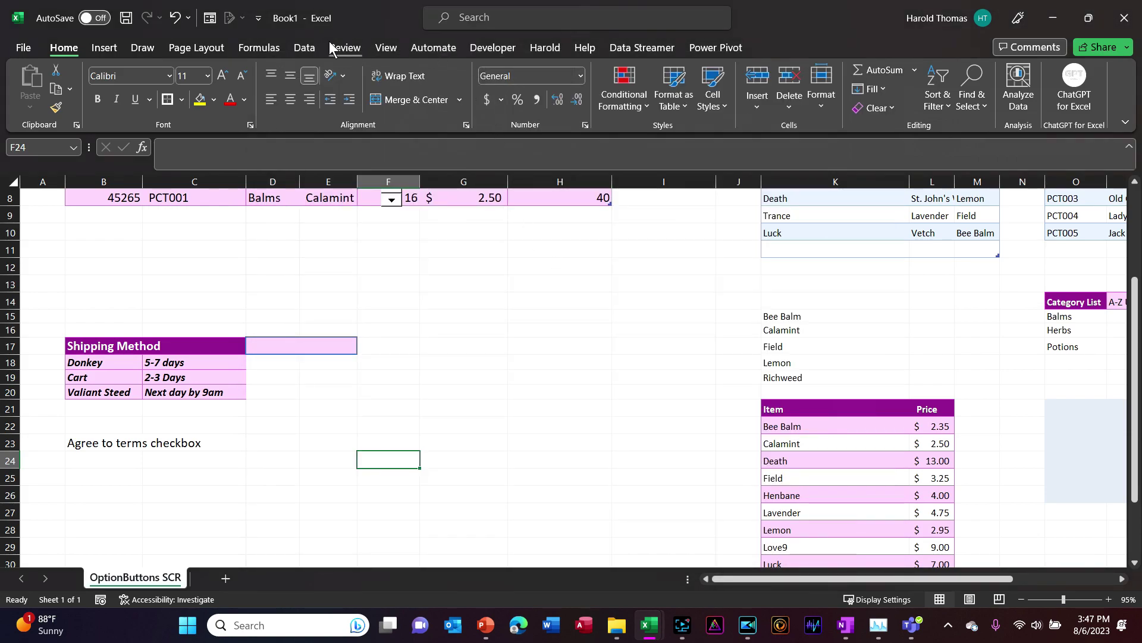
- Clear the shipping names Donkey, Cart and Valiant Steed from cells B18:B20
left_click(487, 50)
left_click(340, 103)
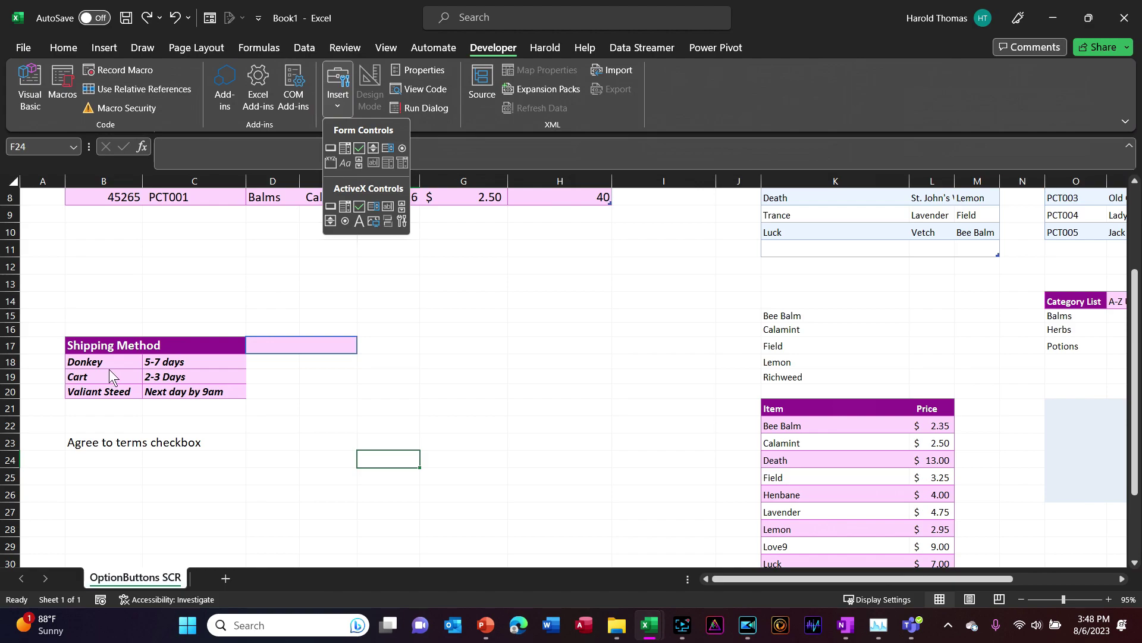
left_click(115, 320)
left_click_drag(96, 357, 102, 389)
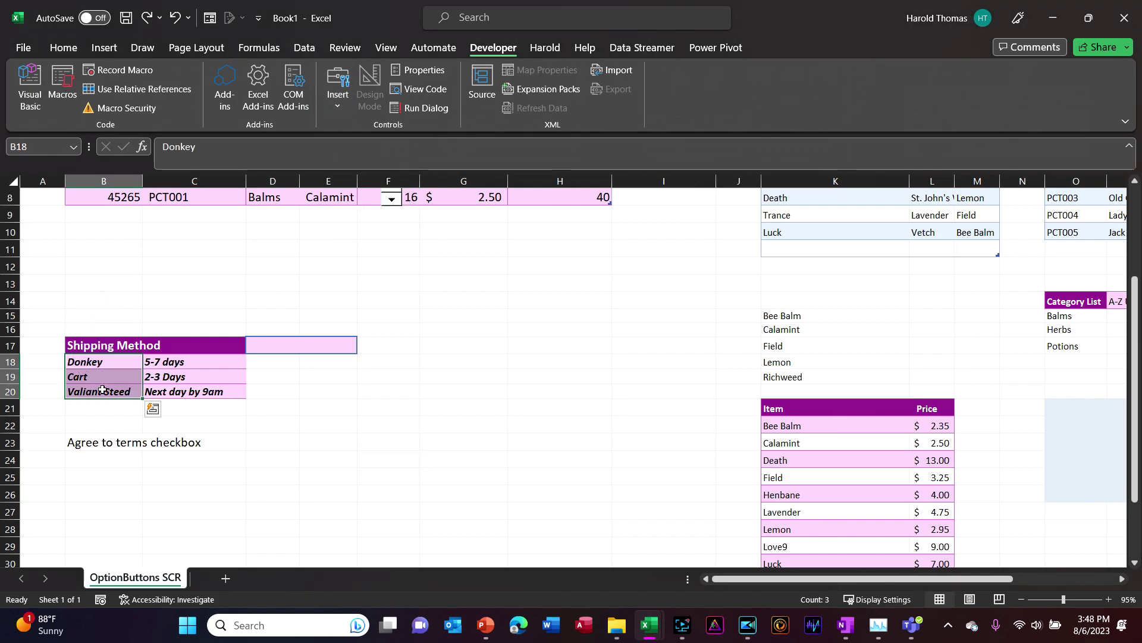
key("Delete")
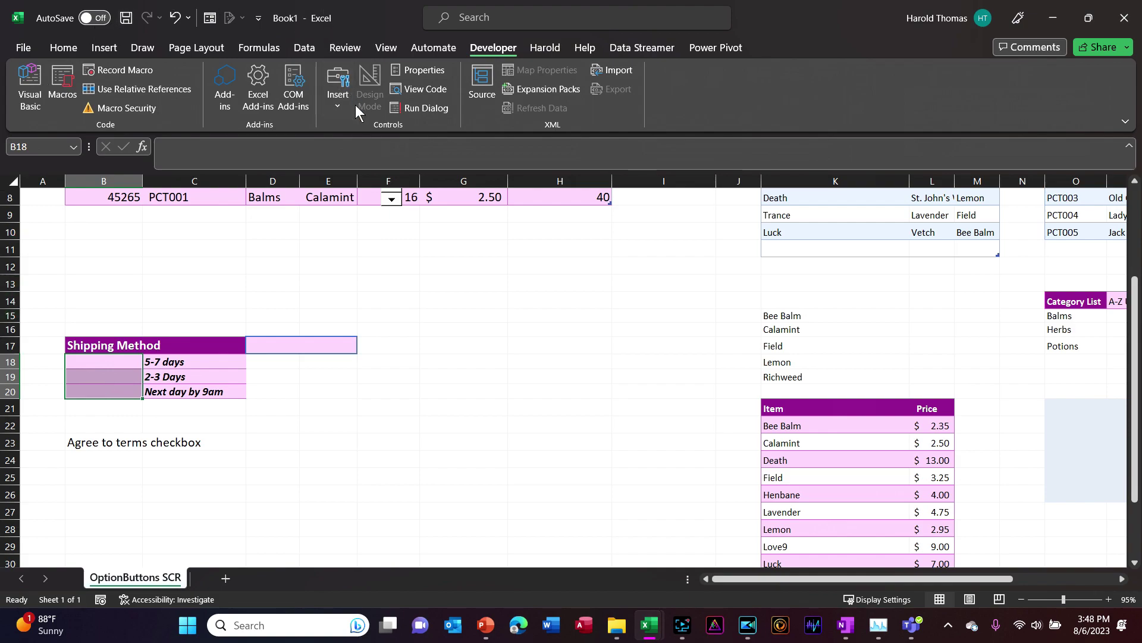
- Insert a form-control option button sized to cover cell B18, beside the 5-7 days entry
left_click(338, 104)
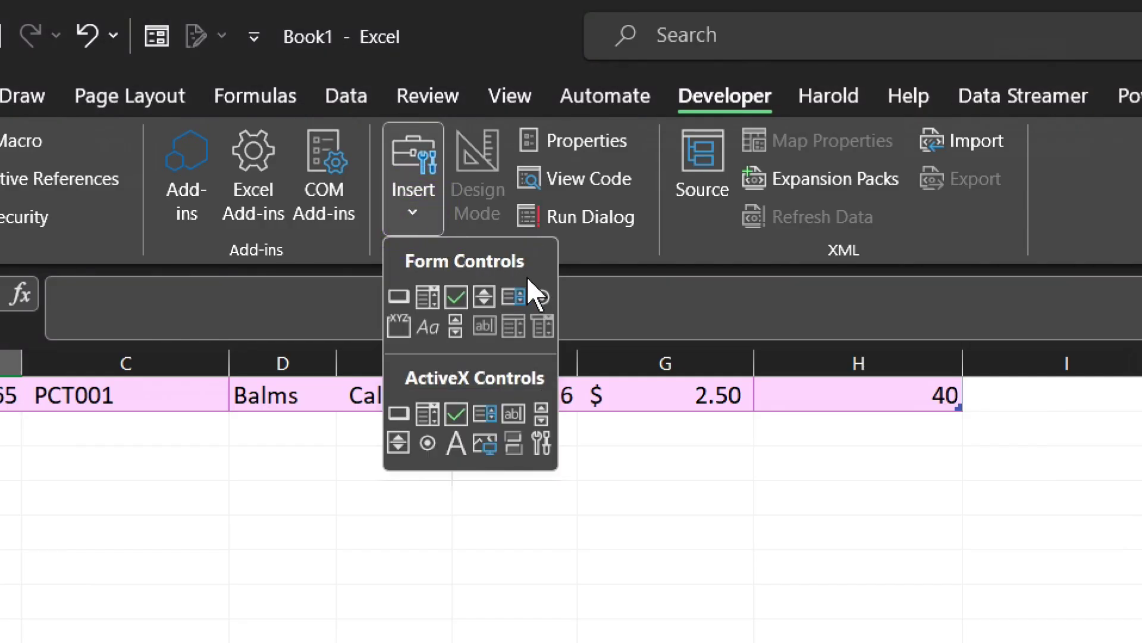
left_click(541, 298)
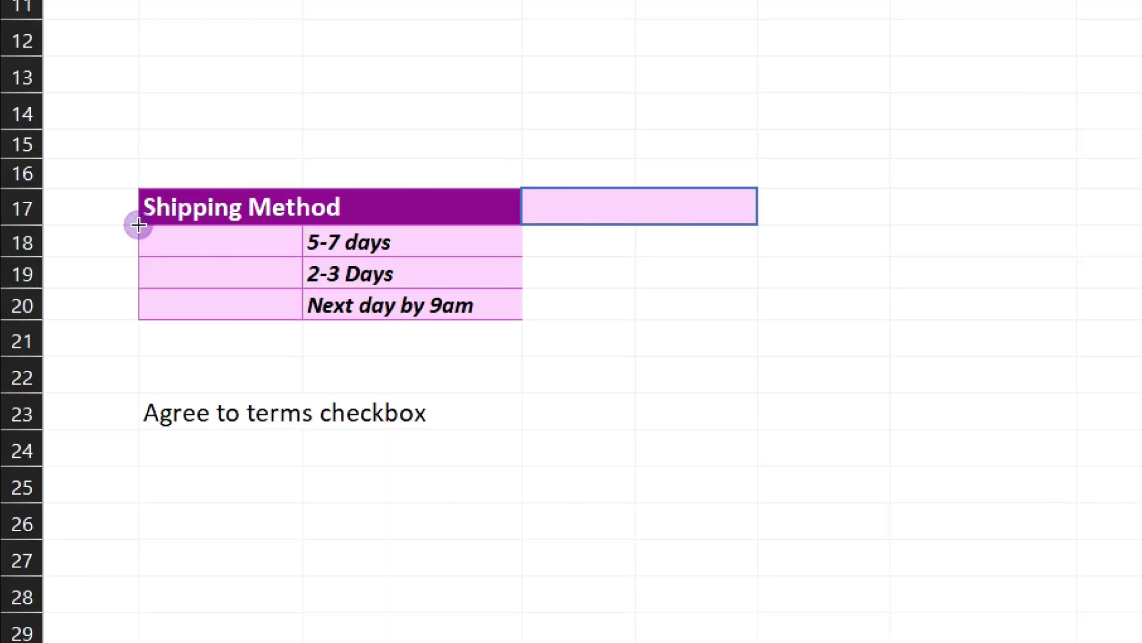
left_click_drag(140, 224, 302, 260)
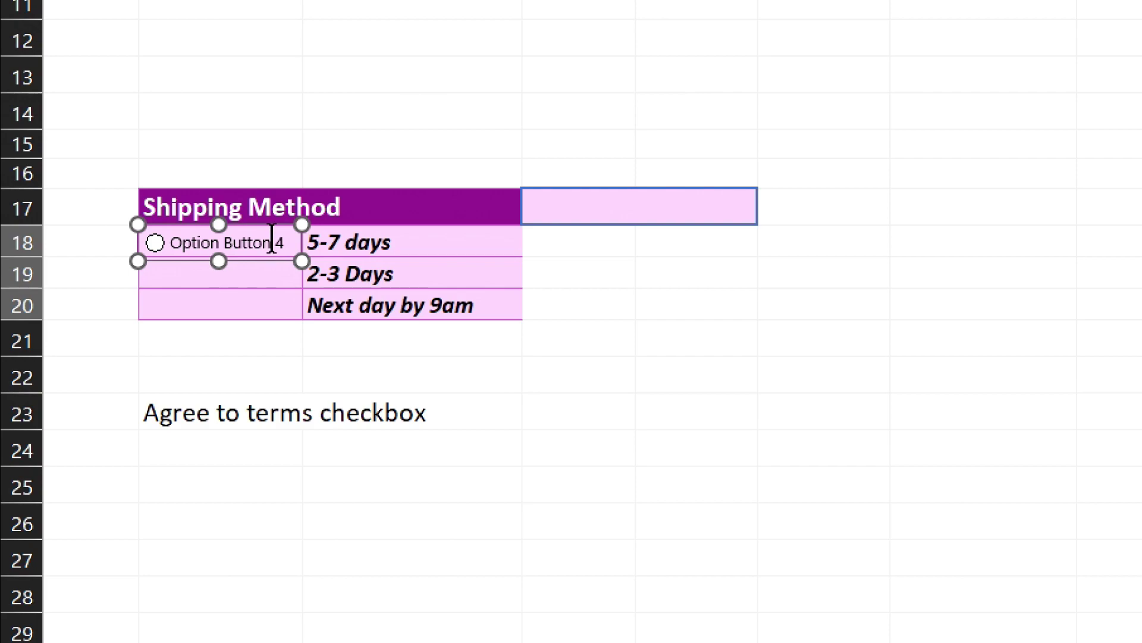
- Duplicate the option button from B18 into cells B19 and B20, beside the 2-3 Days and Next day by 9am entries
left_click_drag(276, 241, 280, 276)
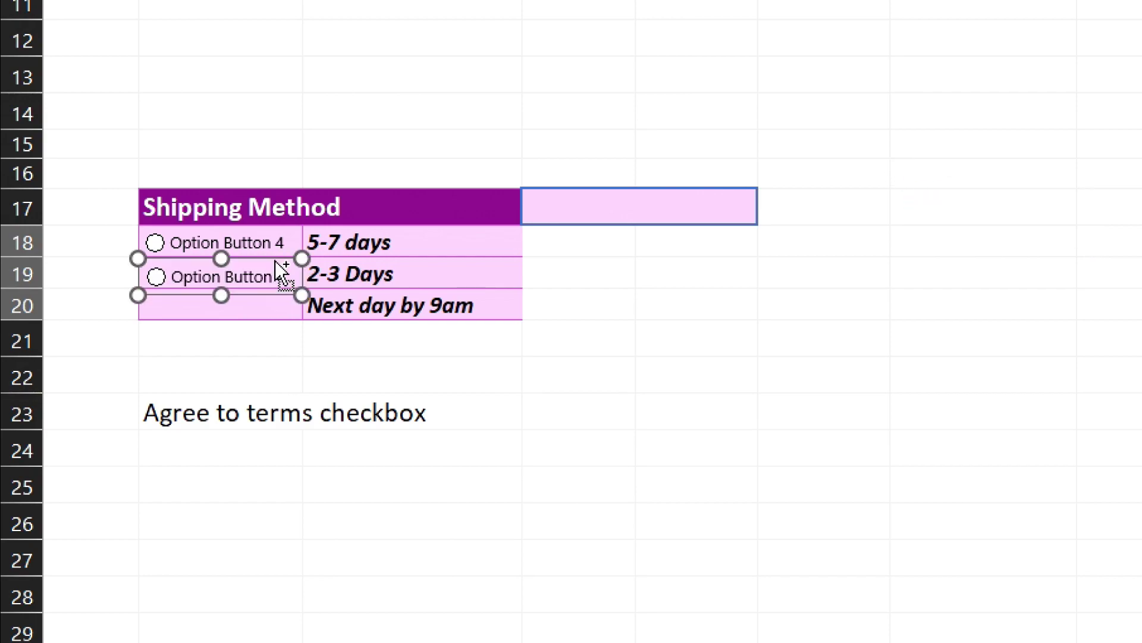
left_click_drag(272, 263, 273, 298)
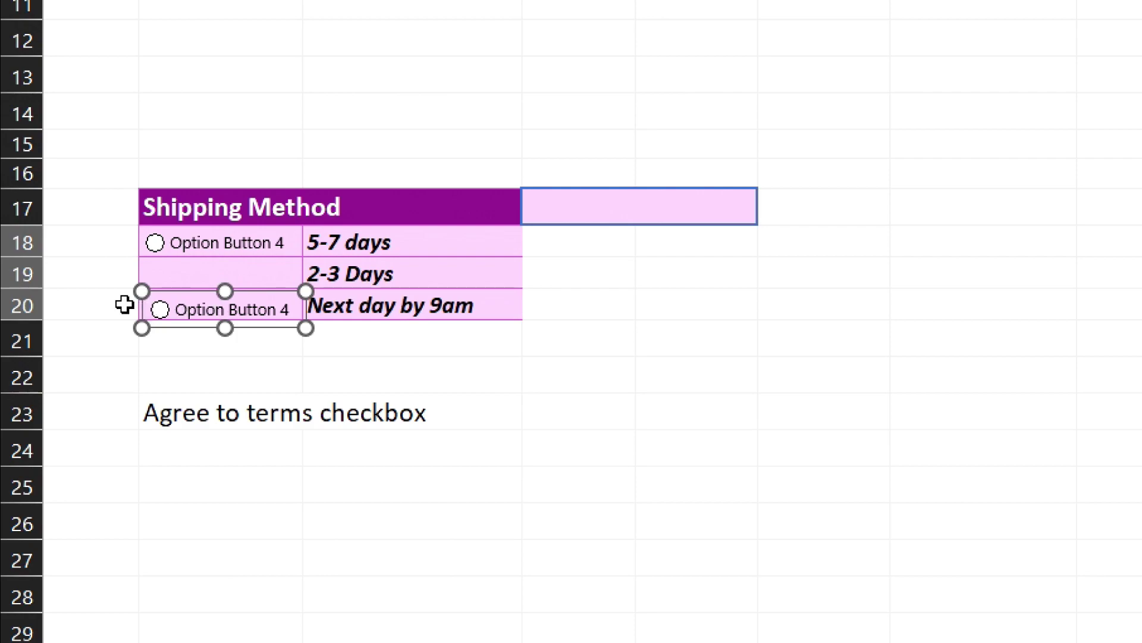
left_click_drag(155, 301, 165, 290)
mouse_move(167, 282)
left_mouse_down()
mouse_move(169, 265)
mouse_move(152, 262)
mouse_move(148, 275)
left_mouse_up()
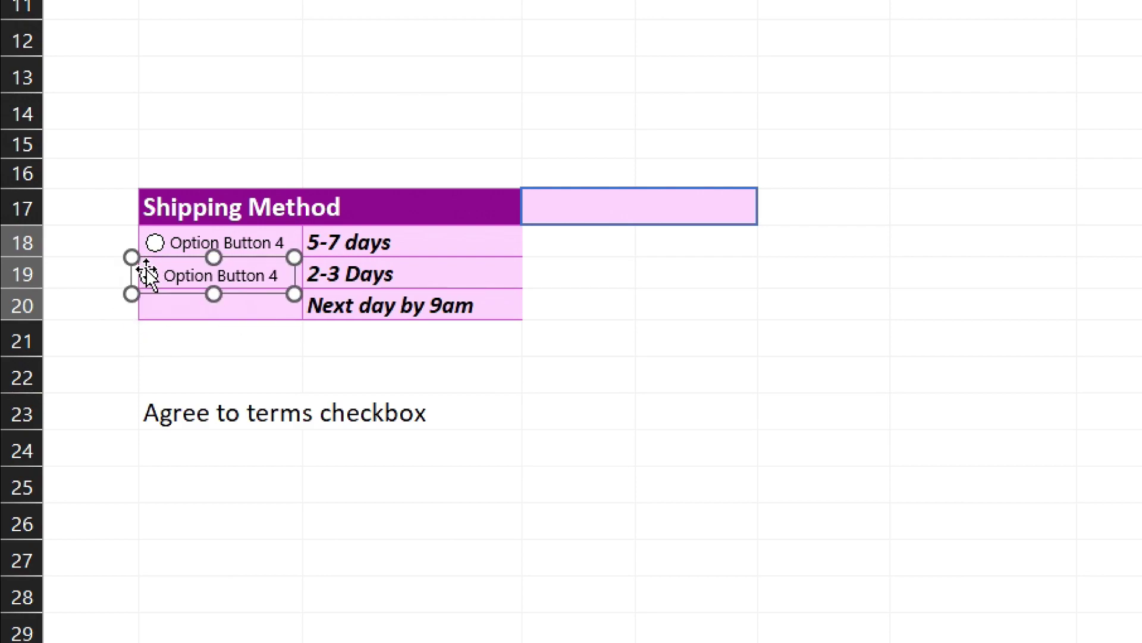
left_click_drag(190, 294, 196, 319)
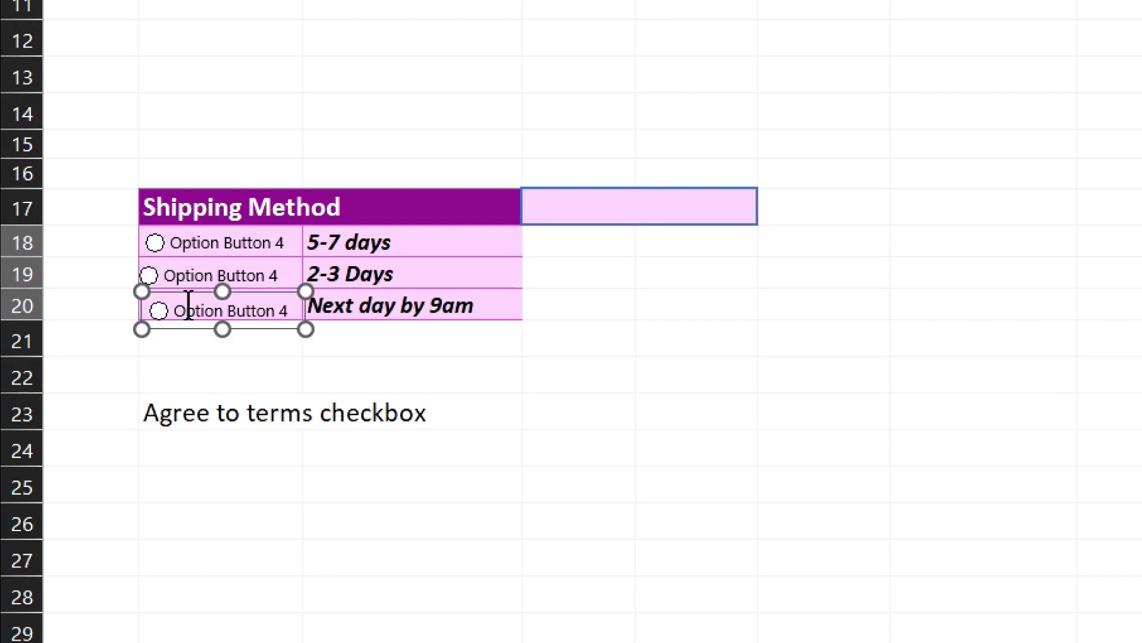
left_click(272, 104)
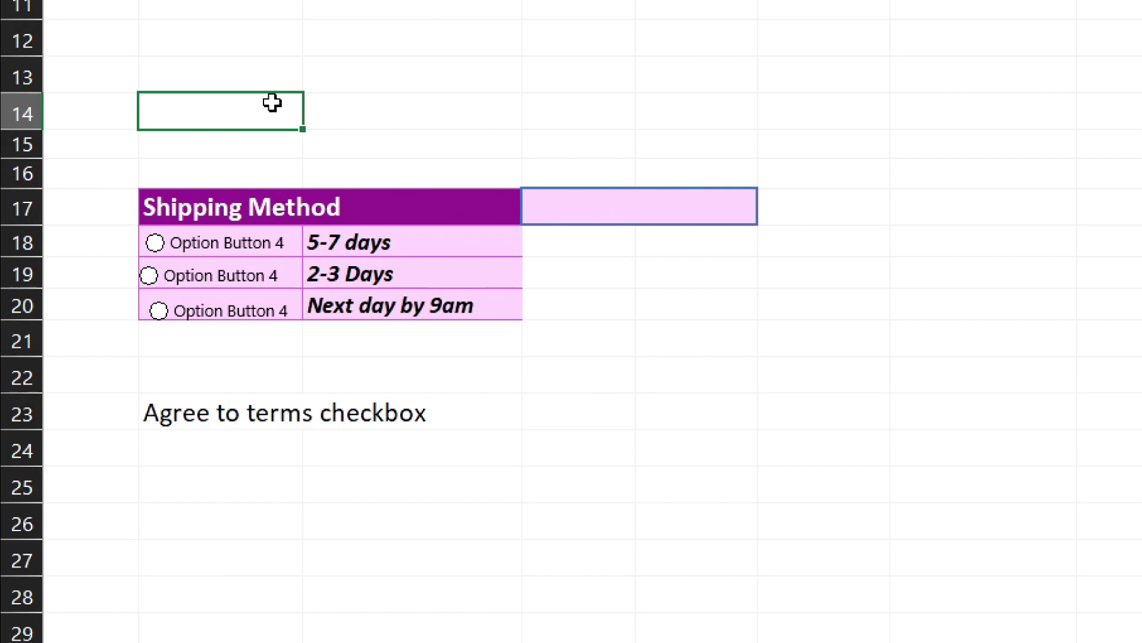
- Format the first option button as unchecked and link it to cell J13
left_click(231, 239)
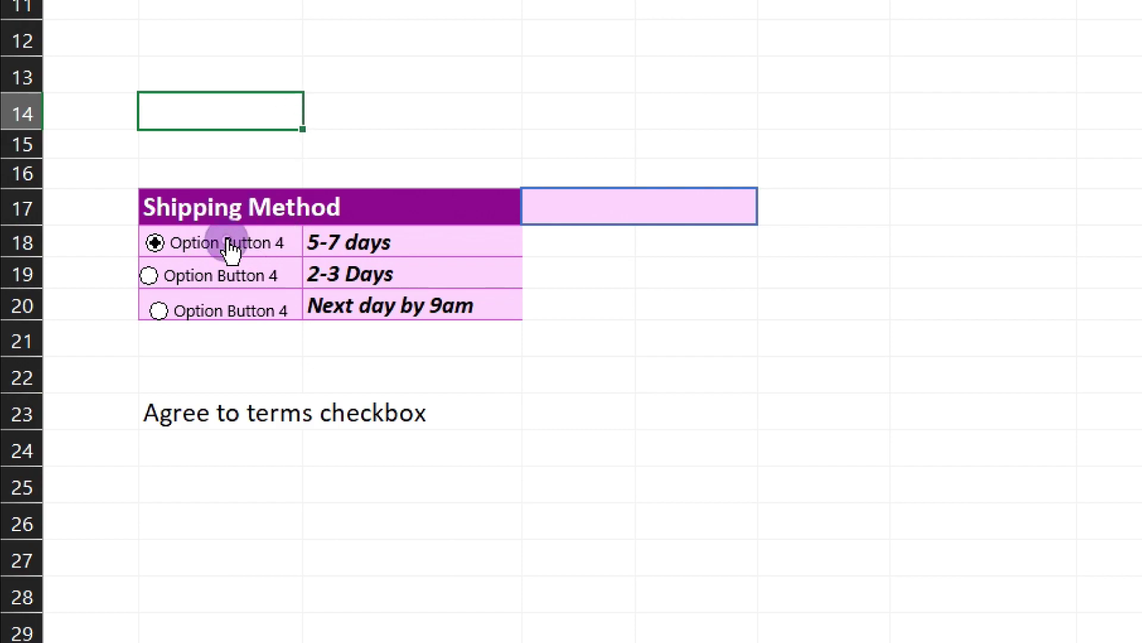
right_click(230, 241)
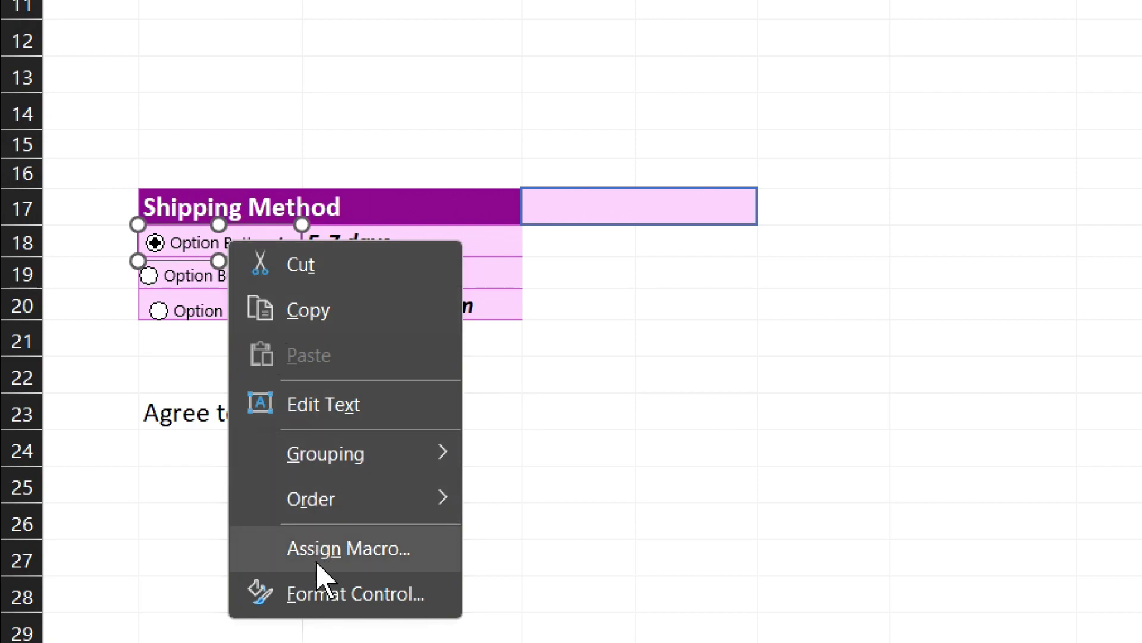
left_click(328, 598)
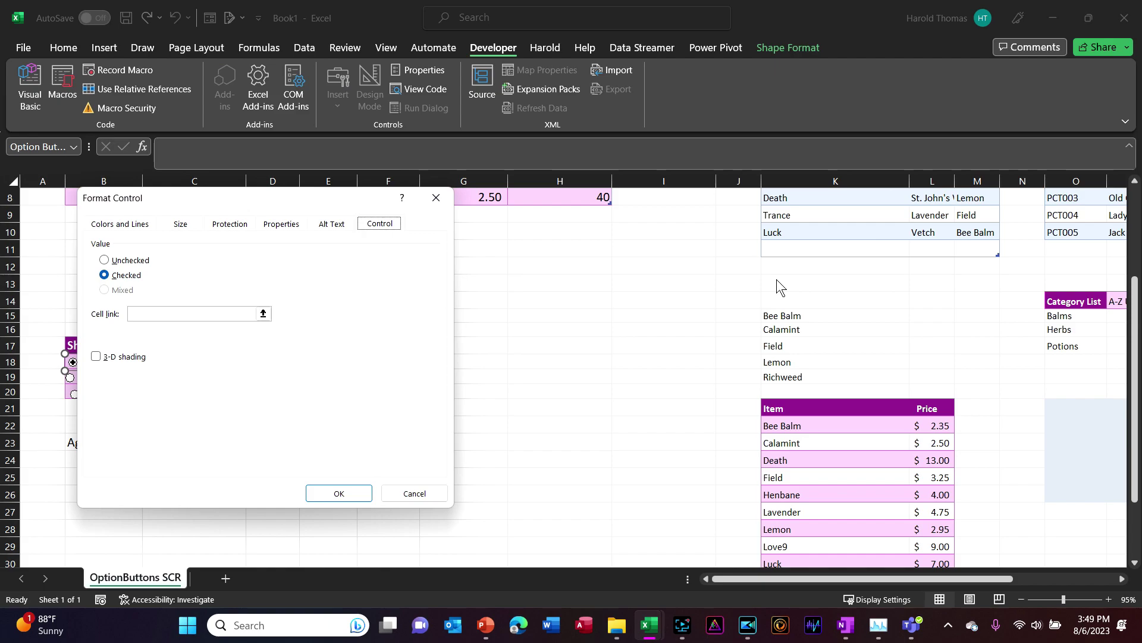
left_click(185, 313)
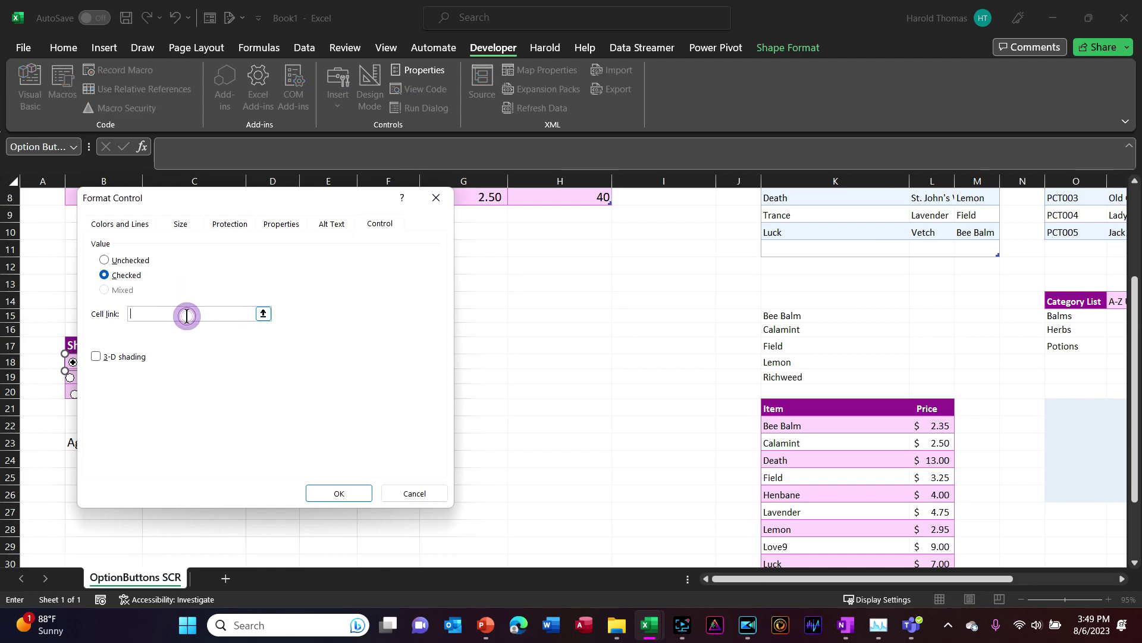
left_click(108, 260)
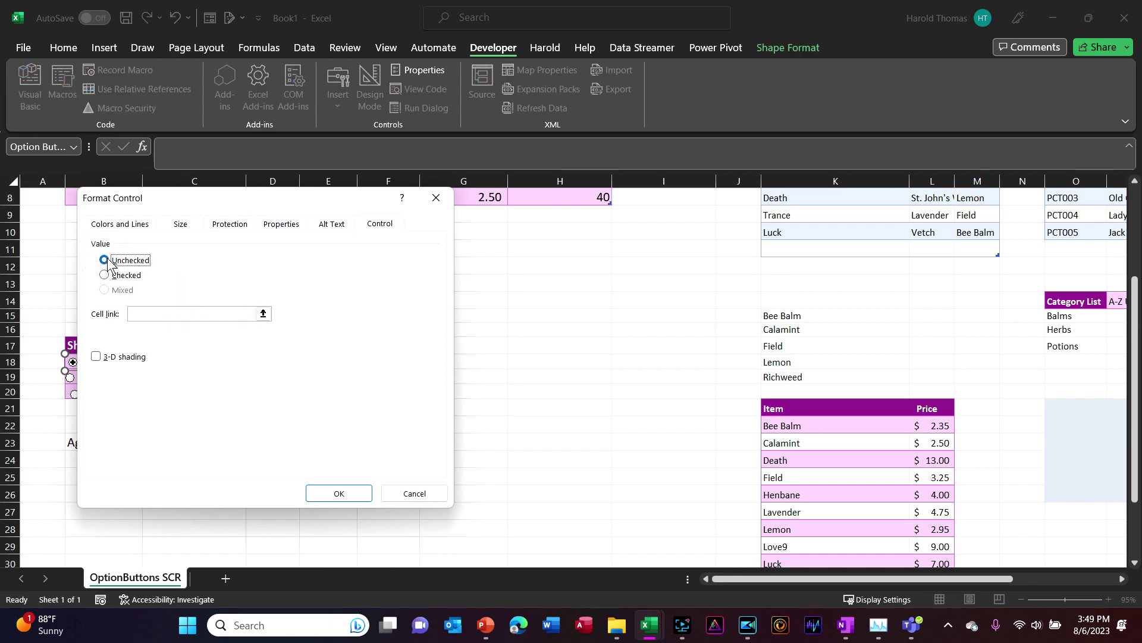
left_click(135, 315)
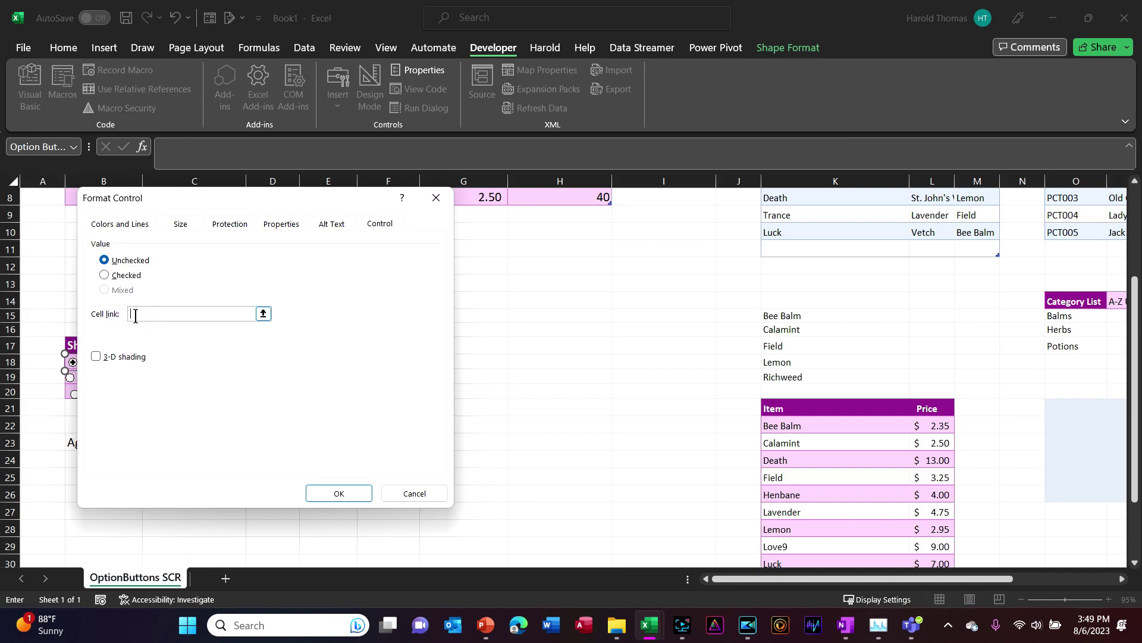
left_click(746, 280)
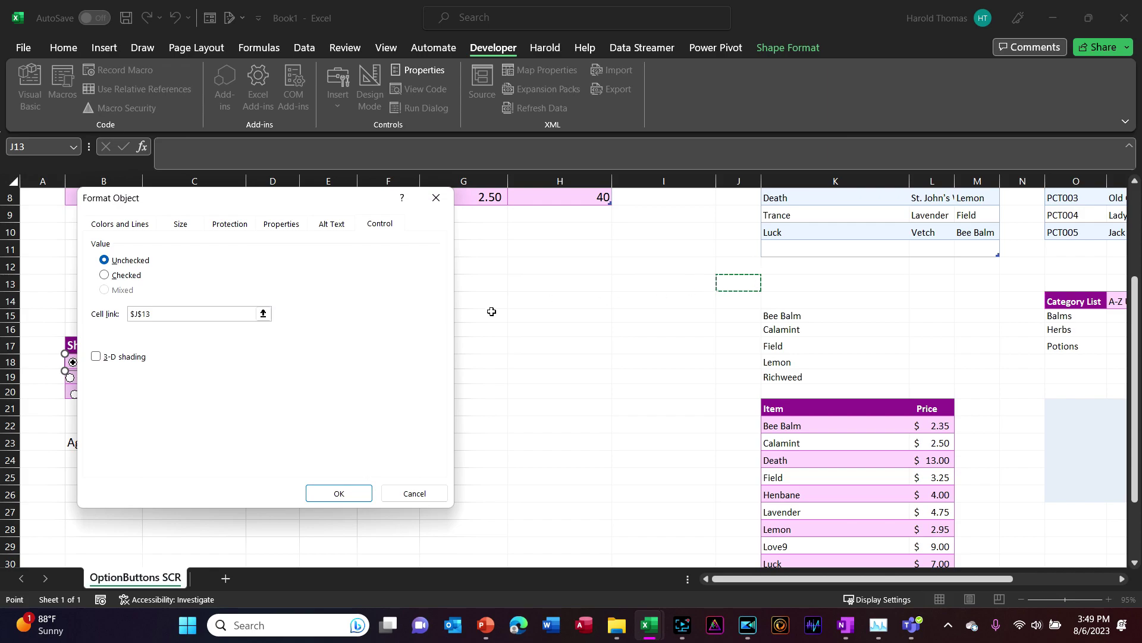
left_click(337, 494)
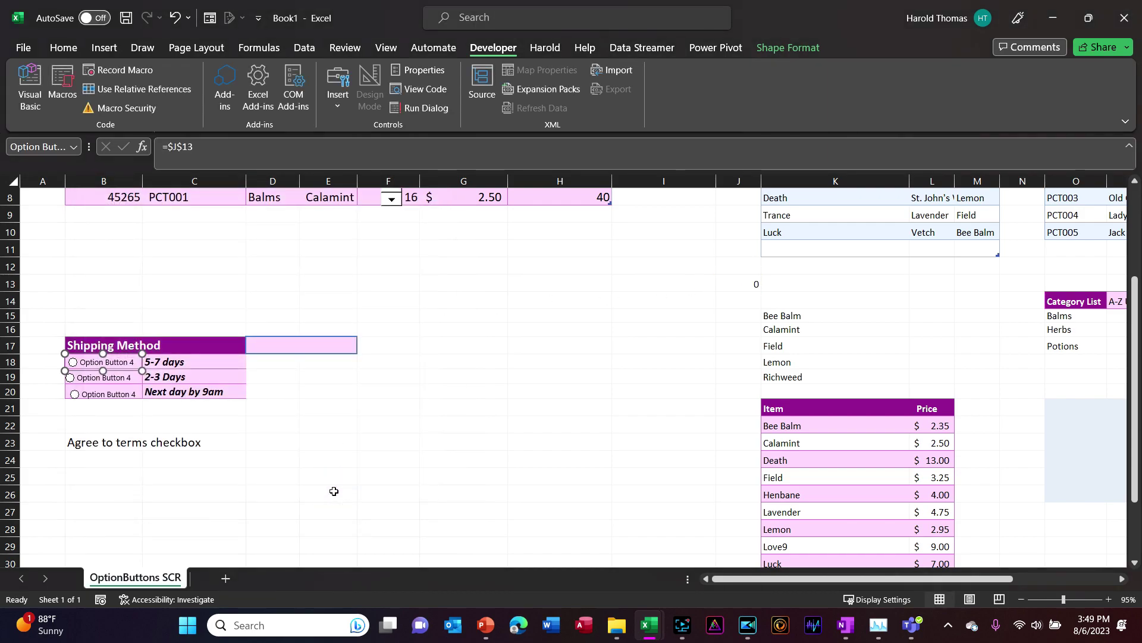
- Test the three option buttons by selecting each in turn and checking linked cell J13, finishing on the 5-7 days button
left_click(72, 363)
left_click(69, 378)
left_click(73, 393)
left_click(75, 363)
left_click(39, 378)
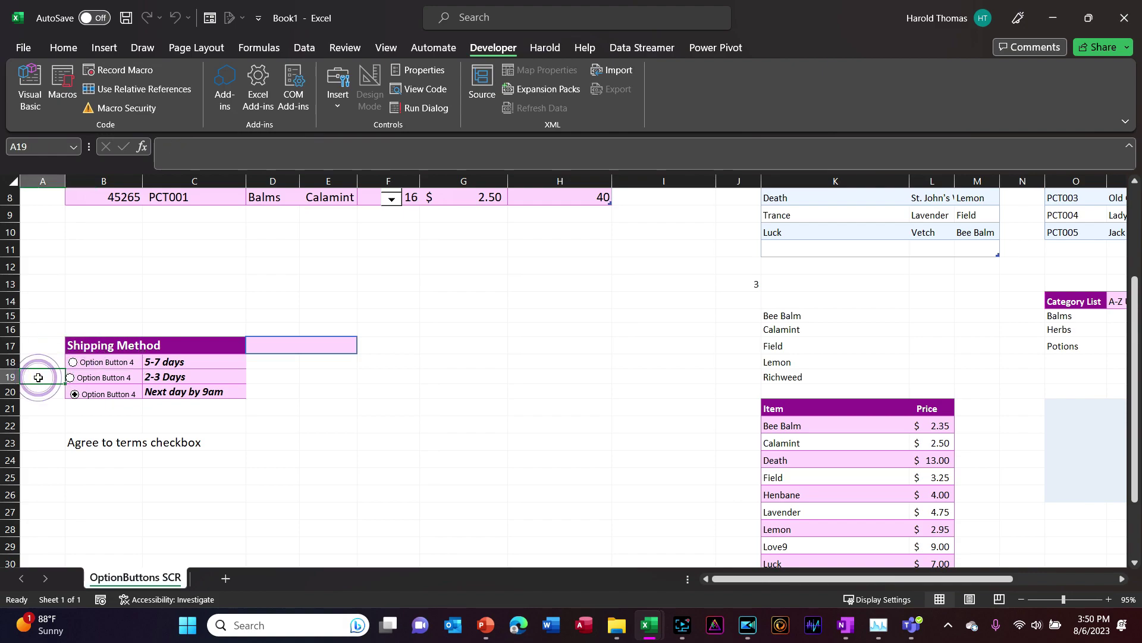
left_click(72, 363)
left_click(69, 378)
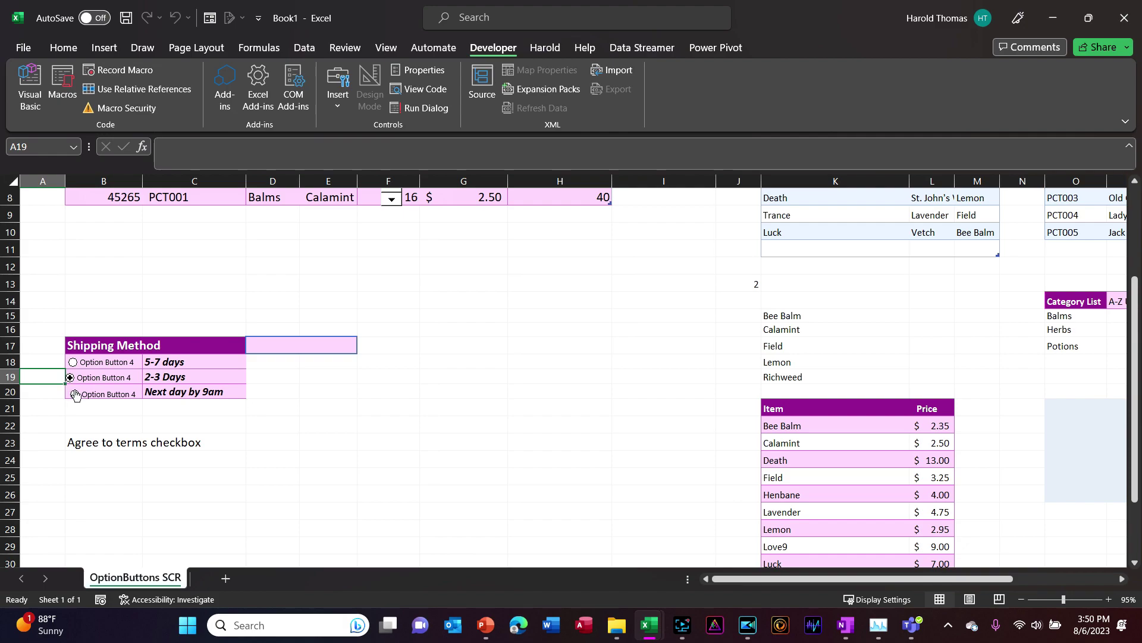
left_click(74, 394)
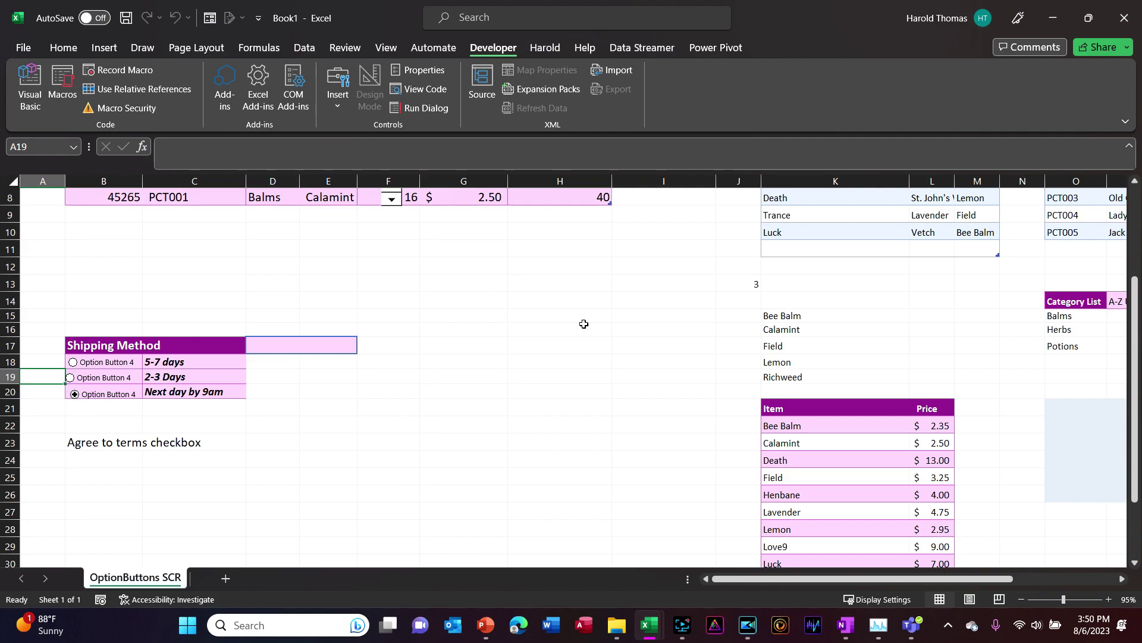
left_click(750, 281)
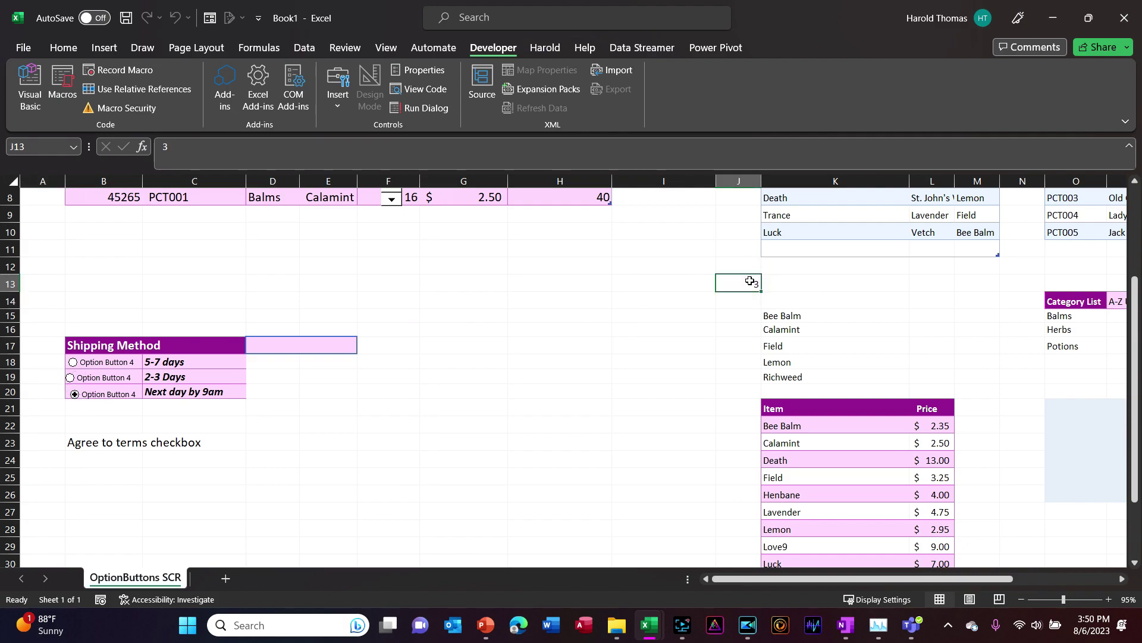
left_click(70, 379)
left_click(75, 364)
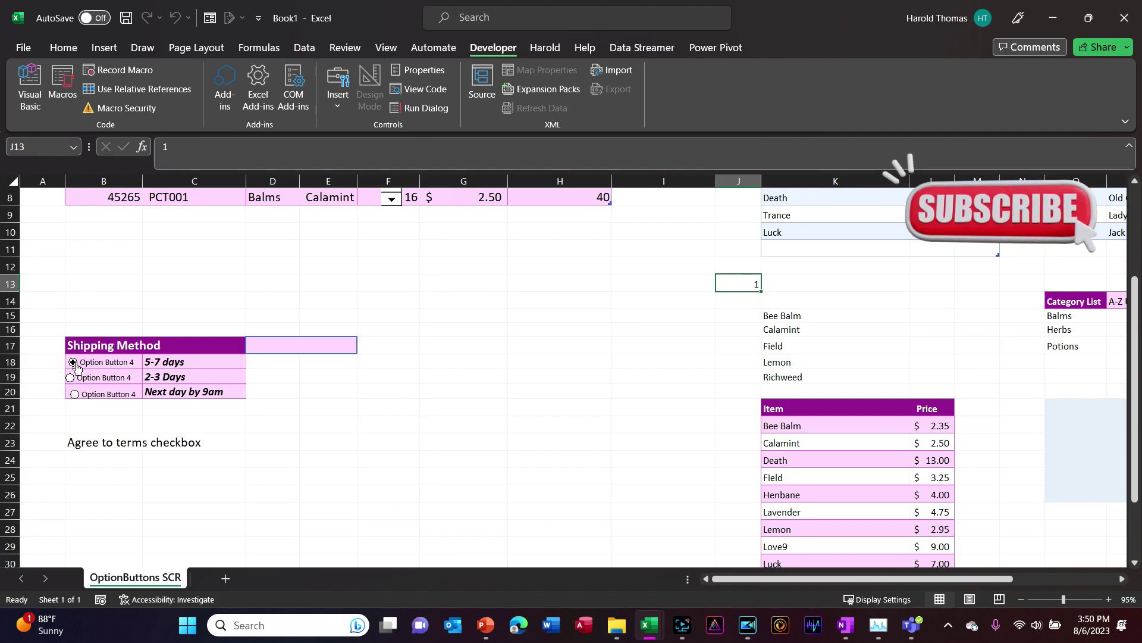
- Change the label of the 5-7 days option button to Donkey
left_click(270, 346)
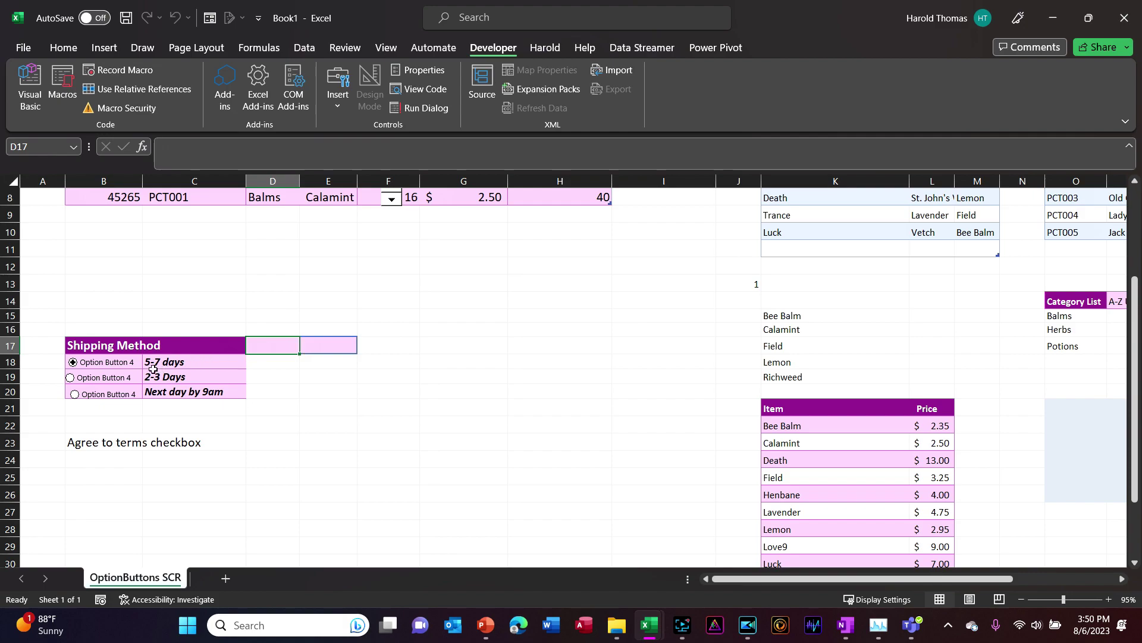
right_click(105, 362)
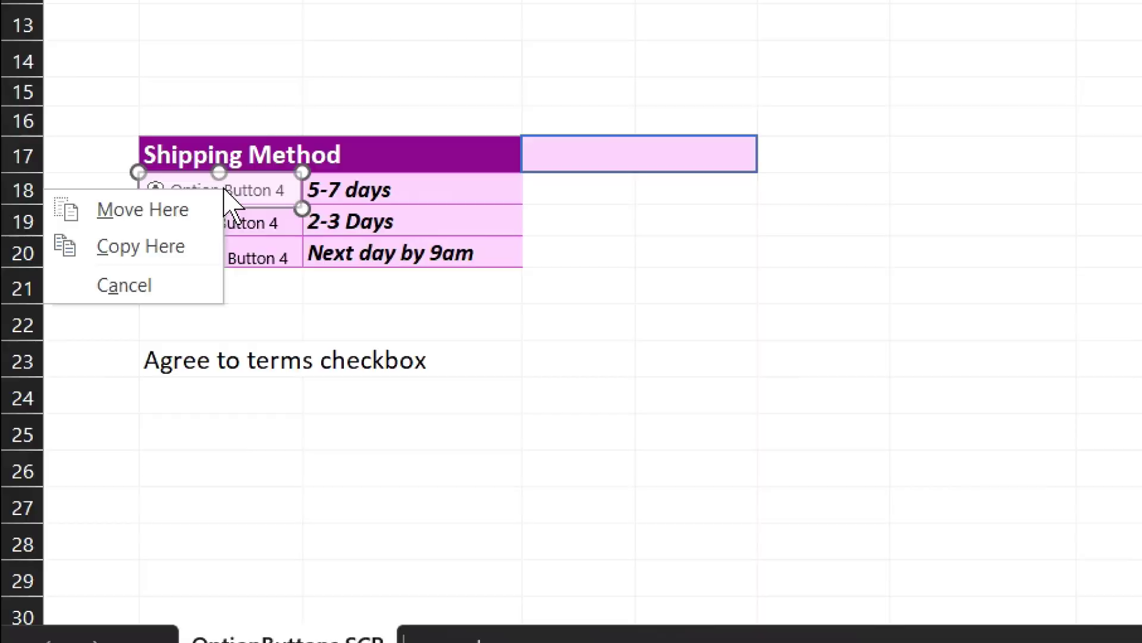
right_click(106, 361)
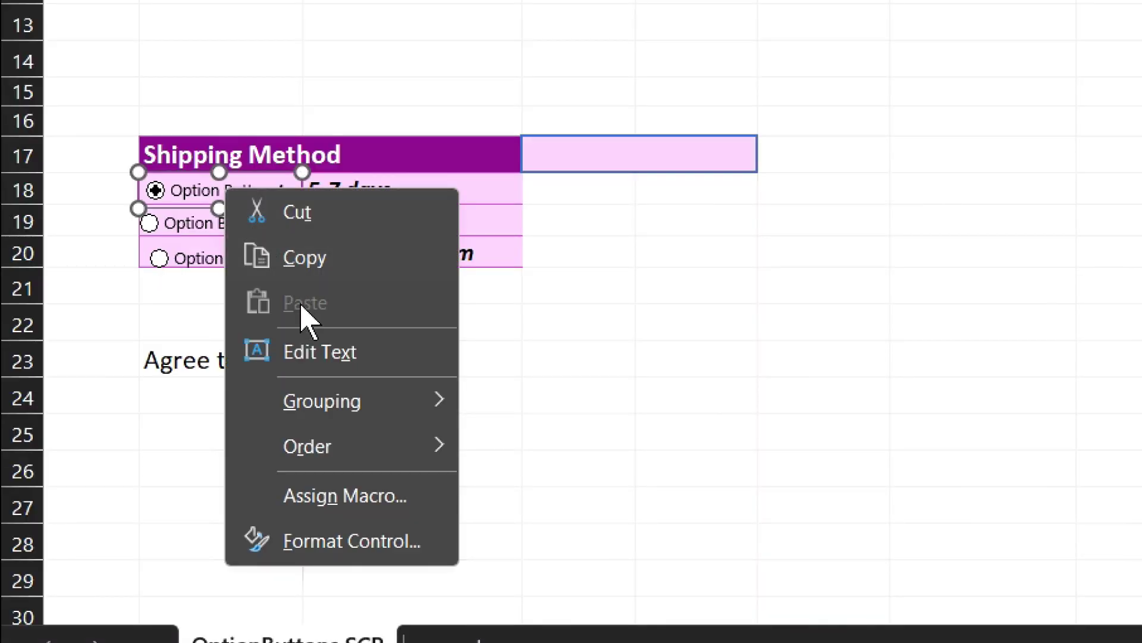
left_click(315, 348)
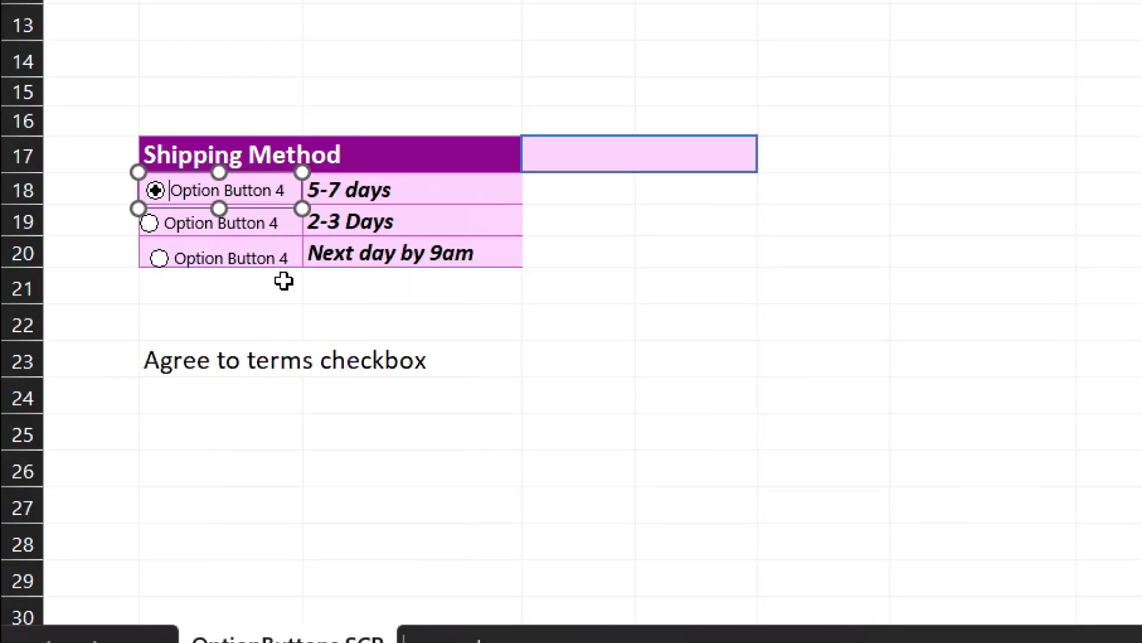
key("Delete")
key("Delete")
key("Delete")
key("Delete")
key("Delete")
key("Delete")
key("Delete")
key("Delete")
key("Delete")
key("Delete")
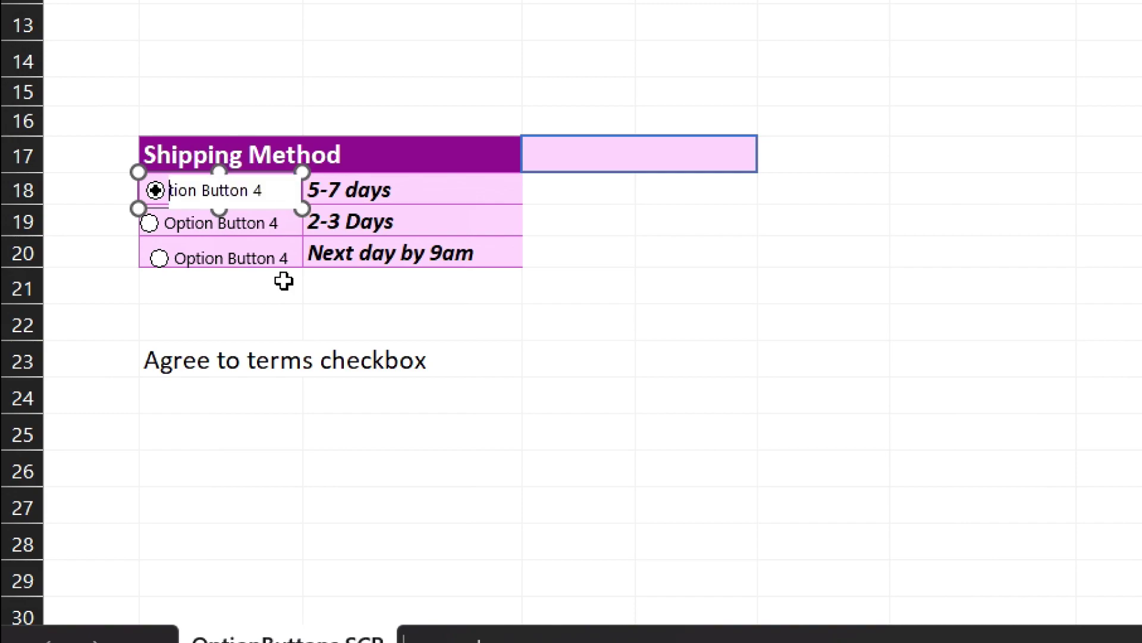
key("Delete")
key("Delete")
key("Delete")
key("Delete")
key("Delete")
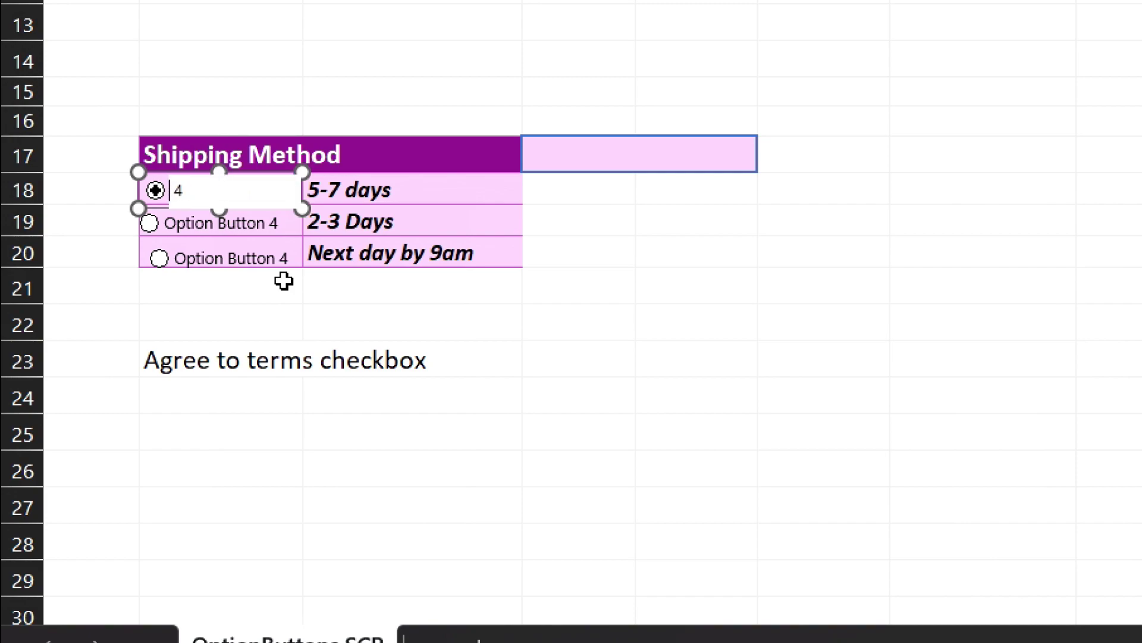
type("Donkey")
- Change the label of the 2-3 Days option button to Cart
left_click(263, 223, "ctrl")
right_click(261, 223)
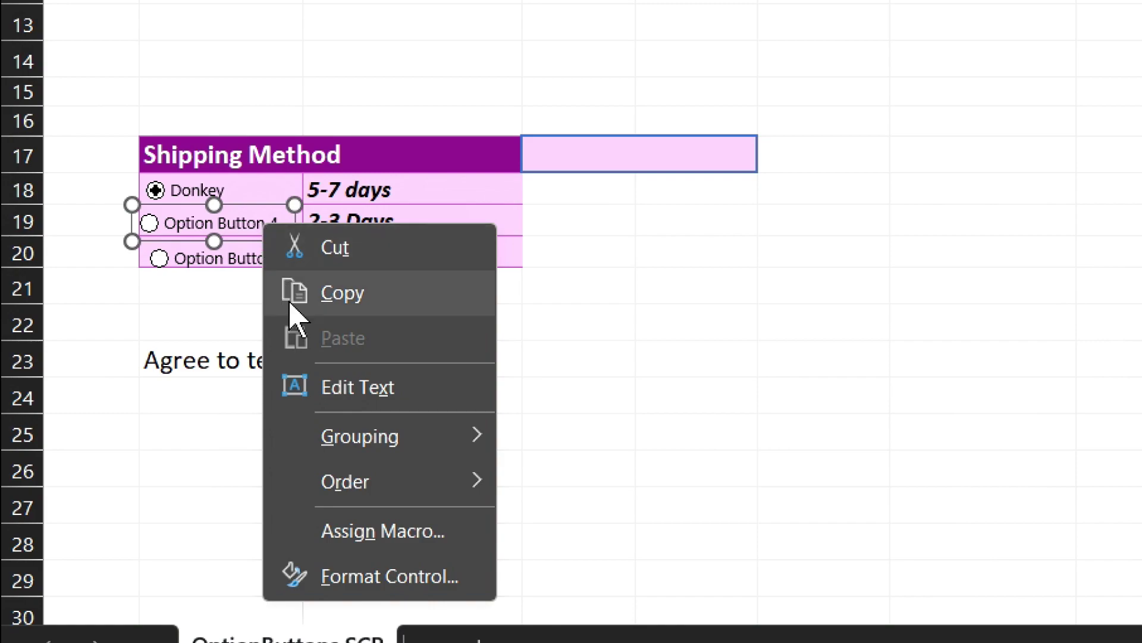
left_click(334, 387)
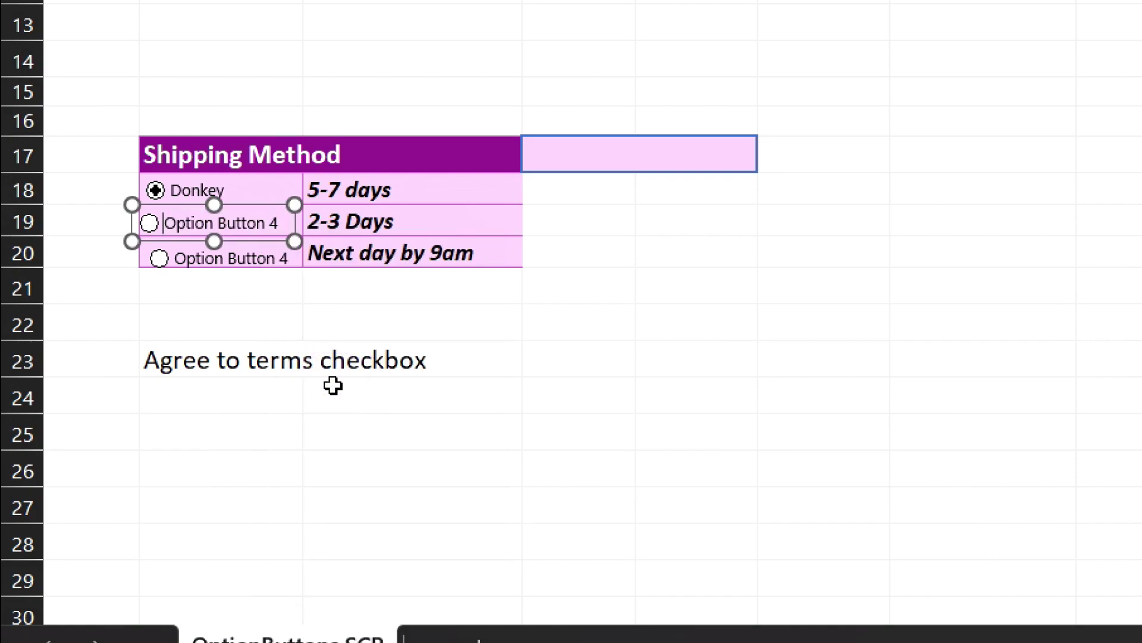
key("Delete")
key("Delete")
key("Delete")
key("Delete")
key("Delete")
key("Delete")
key("Delete")
key("Delete")
key("Delete")
key("Delete")
key("Delete")
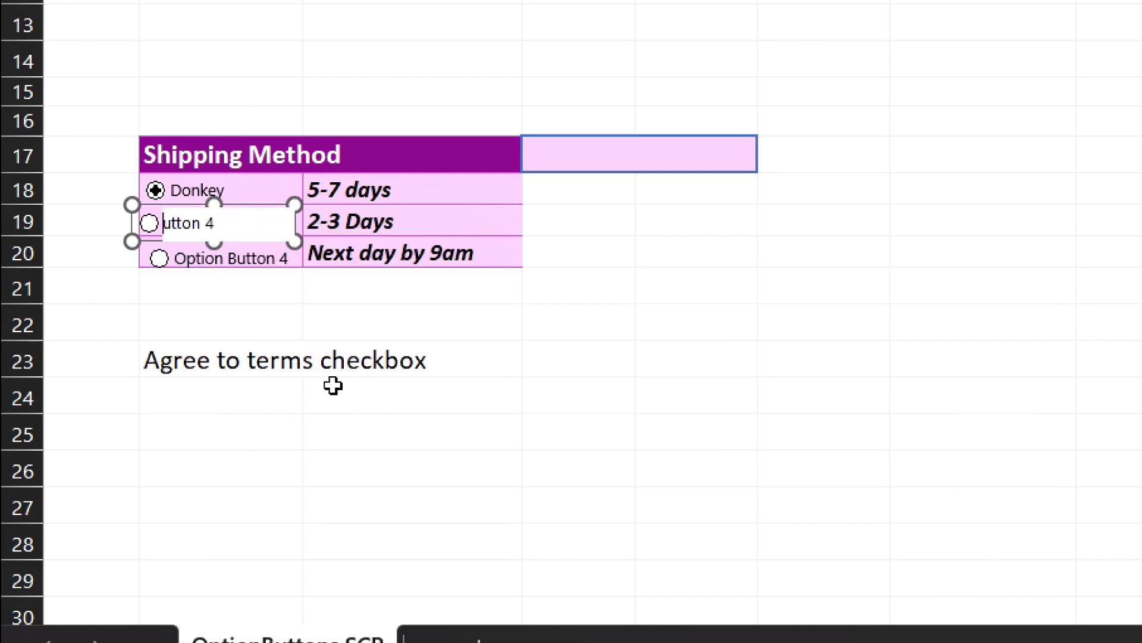
key("Delete")
key("Delete")
key("Delete")
key("Delete")
type("Cart")
- Change the label of the Next day by 9am option button to Valiant Steed
left_click(288, 257)
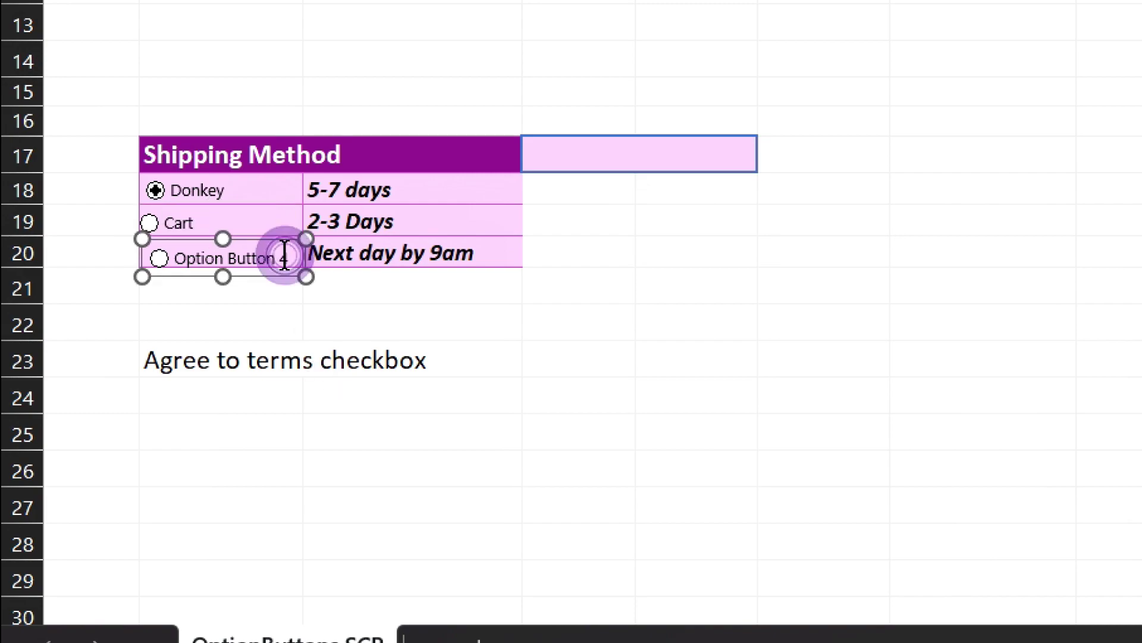
right_click(251, 263)
left_click(280, 425)
key("Delete")
key("Delete")
key("Delete")
key("Delete")
key("Delete")
key("Delete")
key("Delete")
key("Delete")
key("Delete")
key("Delete")
key("Delete")
key("Delete")
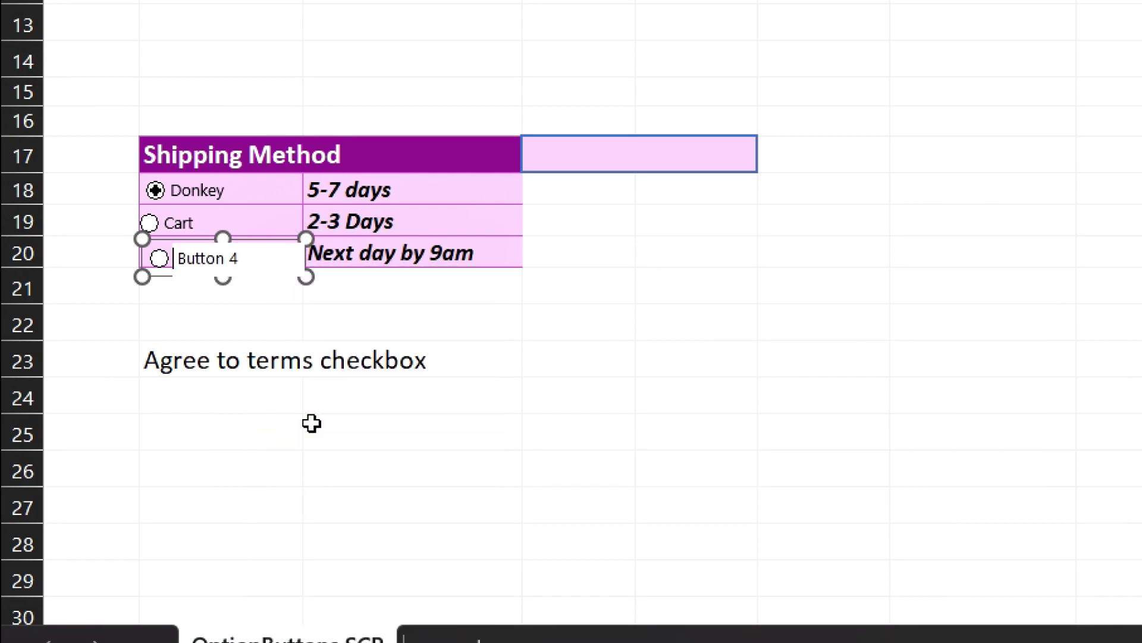
key("Delete")
key("Delete")
type("Valiant Steed")
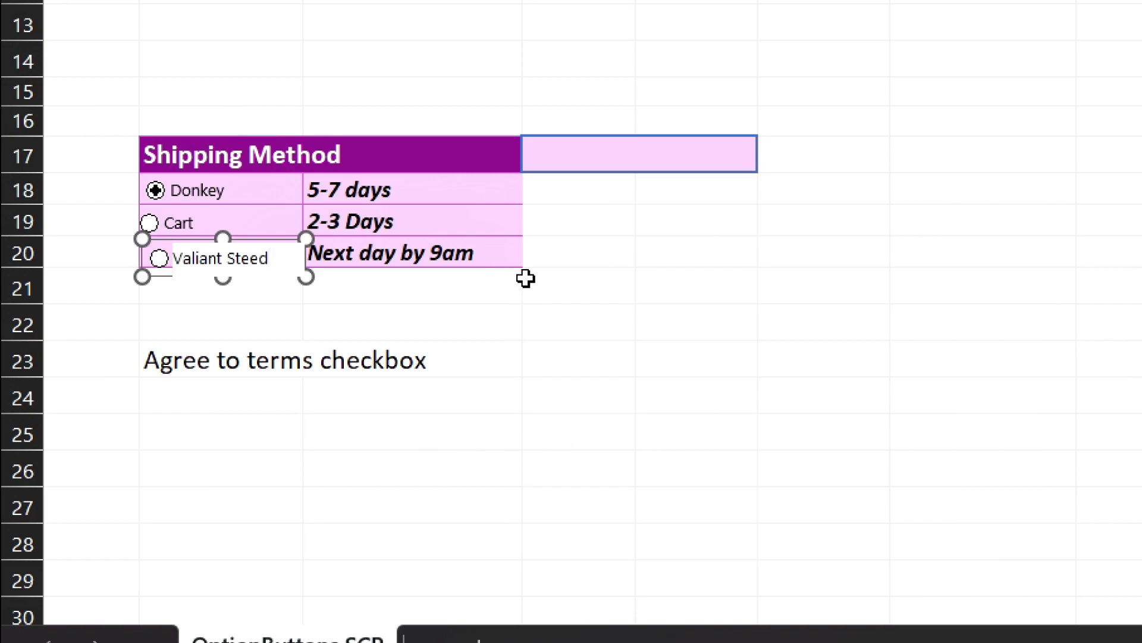
left_click(575, 246)
- Shift the Cart option button slightly so it lines up with the Donkey and Valiant Steed buttons, and select cell D17
left_click(198, 221)
right_click(199, 222)
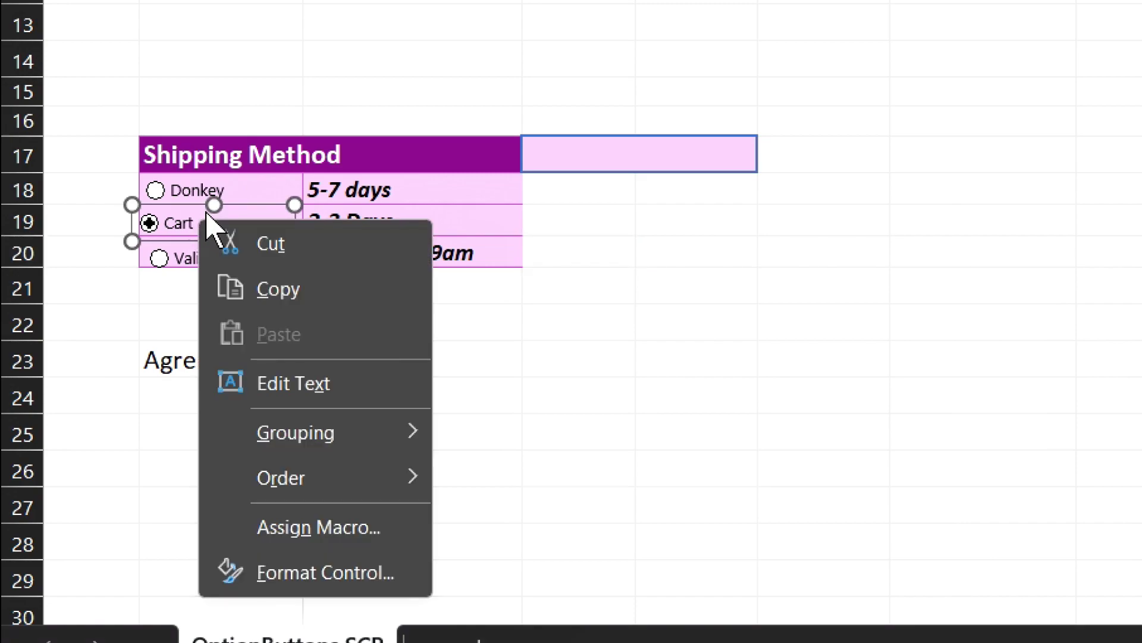
left_click(132, 205)
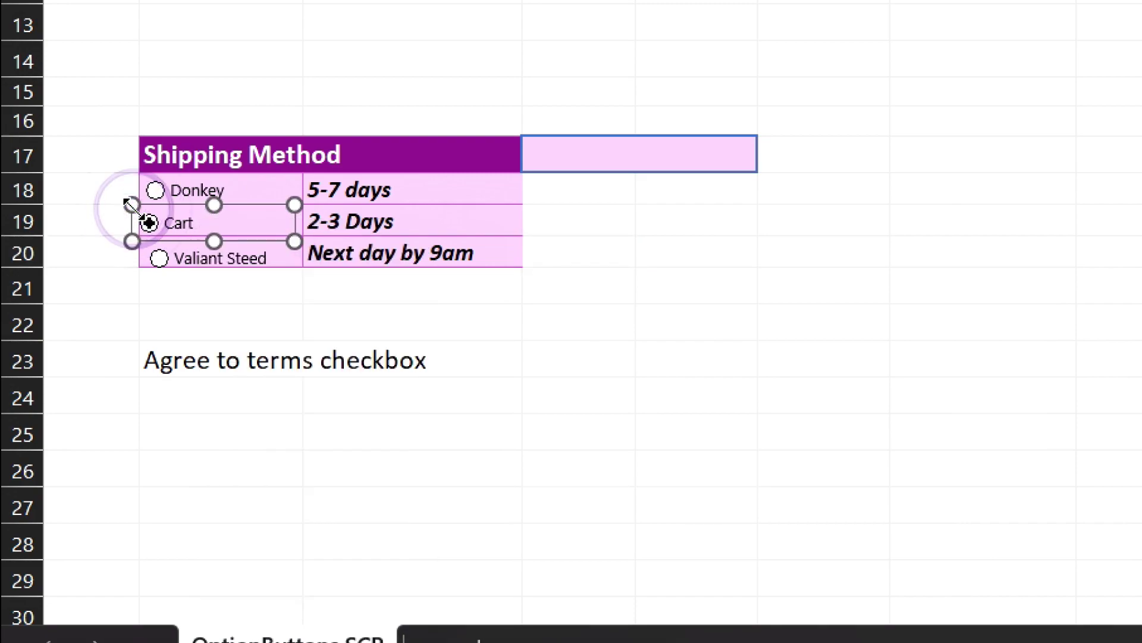
left_click_drag(147, 222, 157, 221)
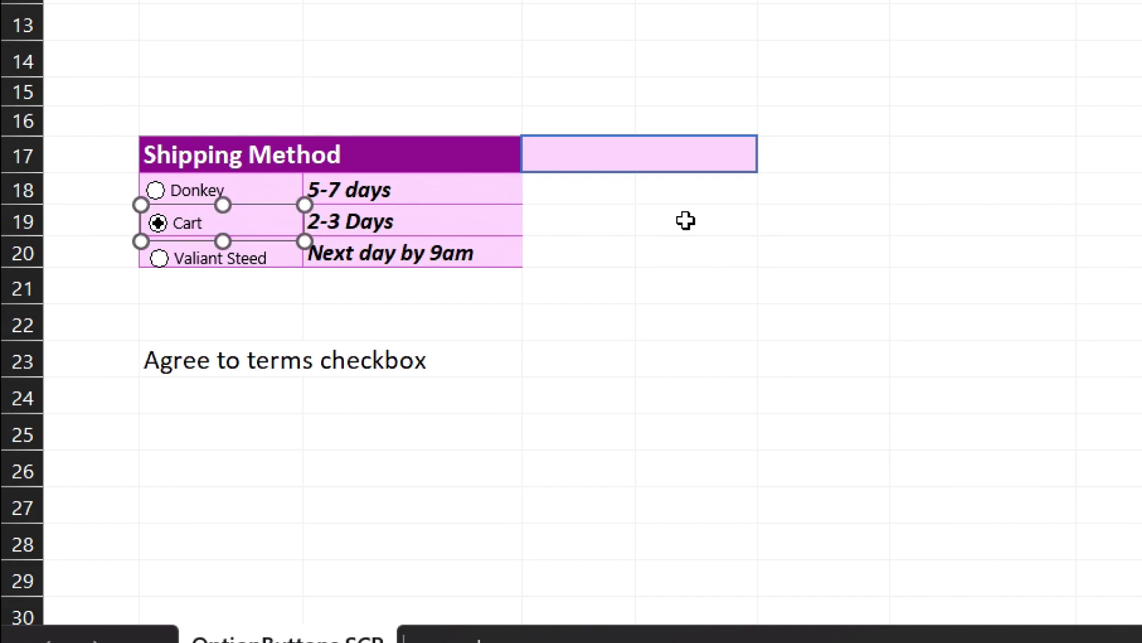
left_click(581, 143)
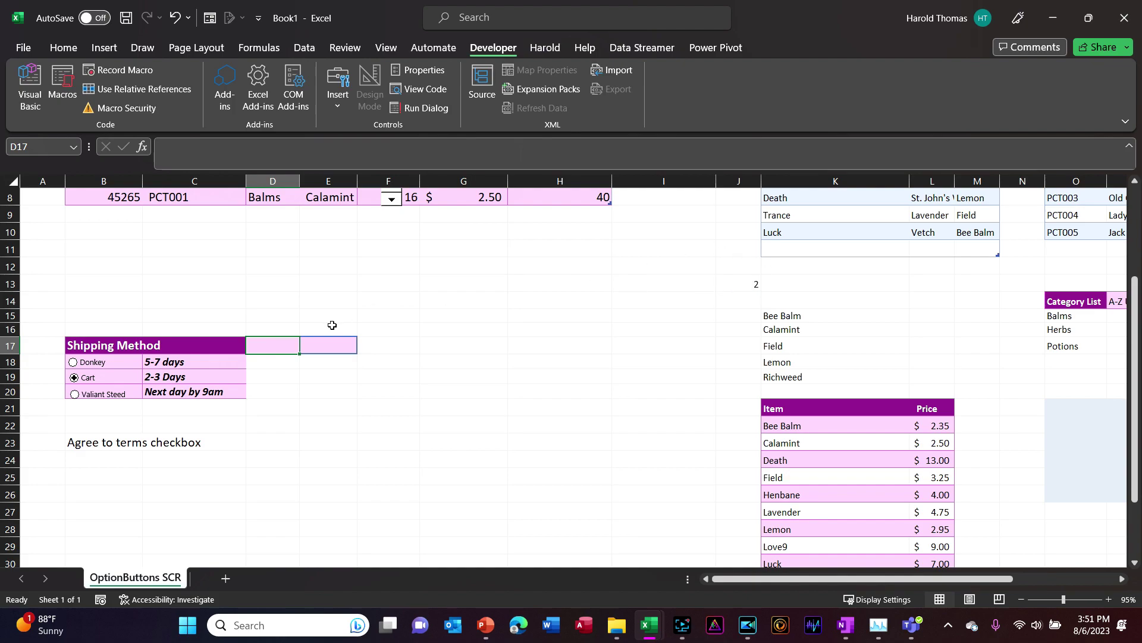
left_click(263, 344)
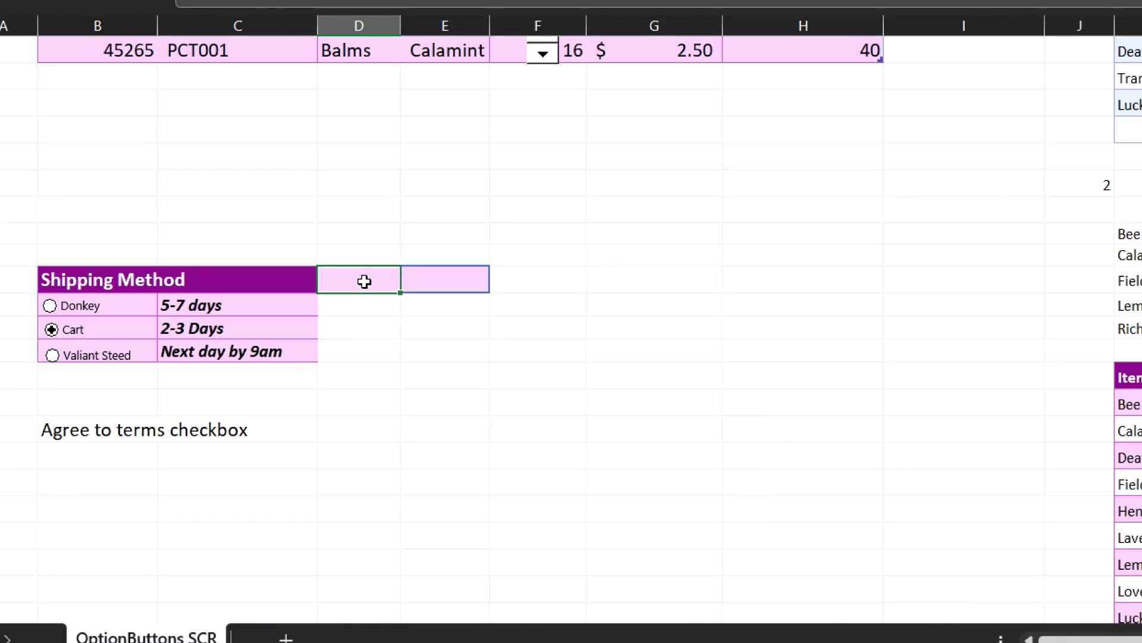
- Enter the formula =SWITCH(J13,1,"Donkey",2,"Cart",3,"Valiant Steed") in cell D17 beside the Shipping Method heading
left_click(364, 281)
left_click(348, 274)
type("=switch(")
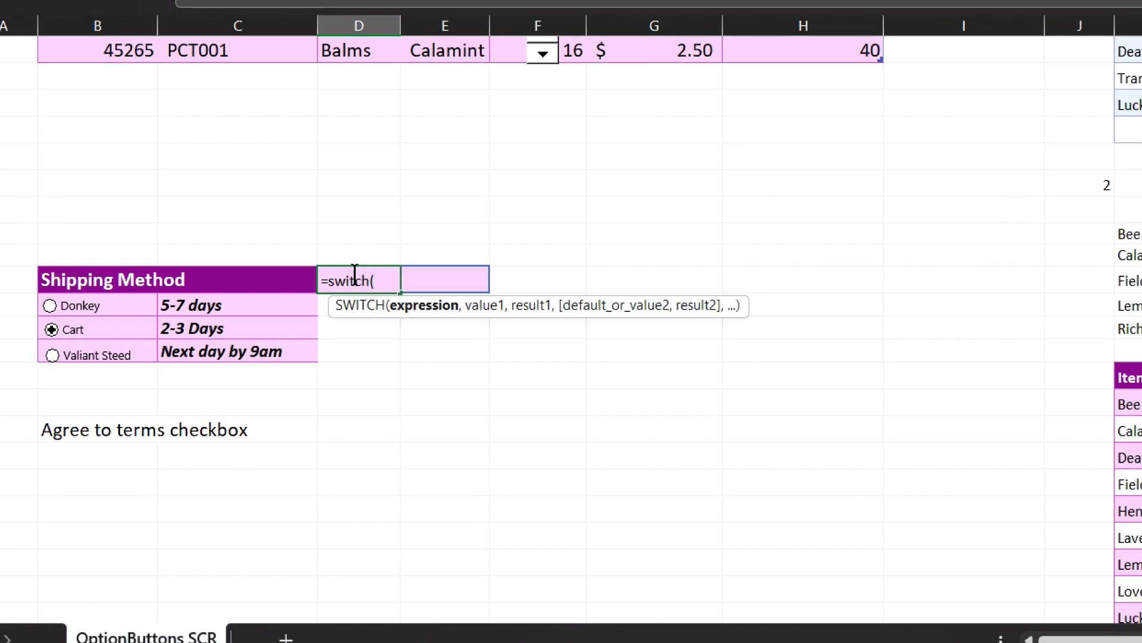
left_click(1084, 181)
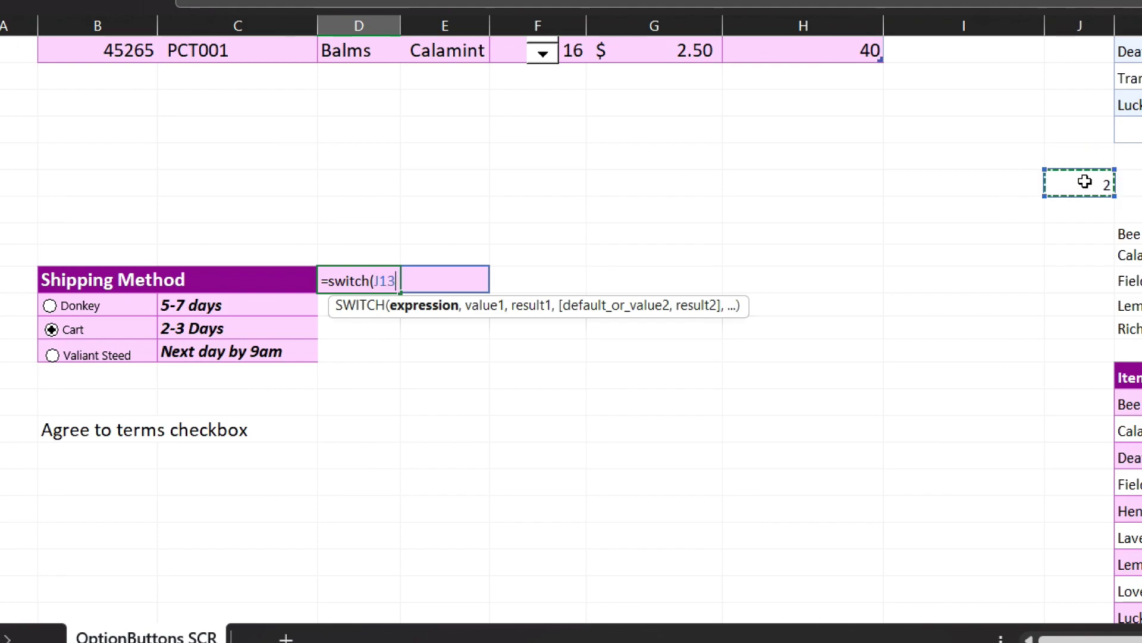
type(",")
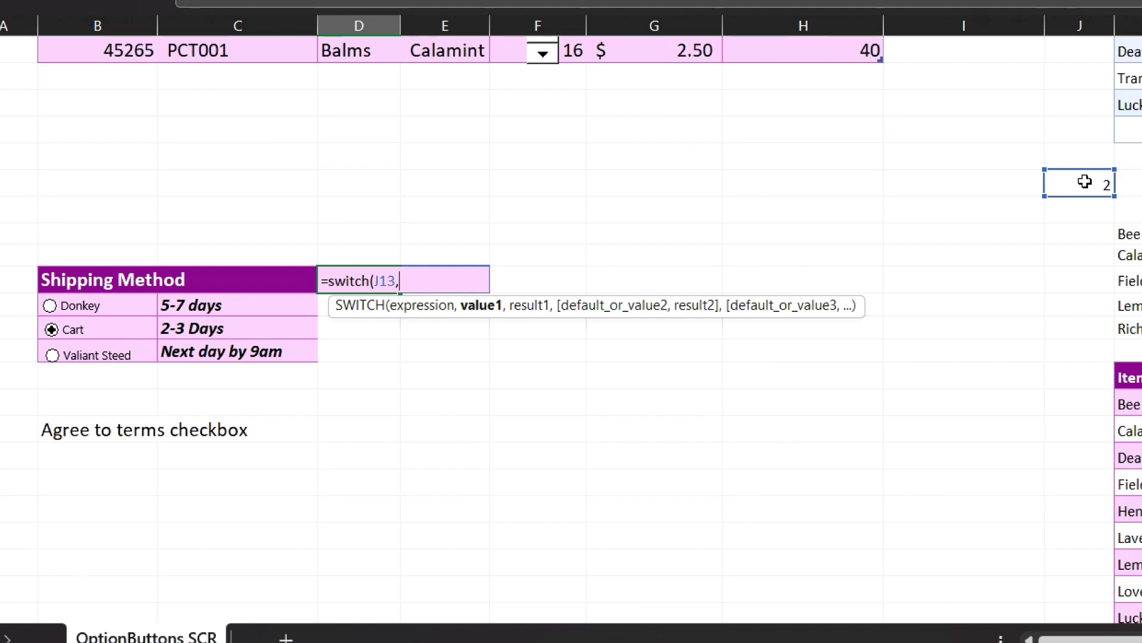
type("1,")
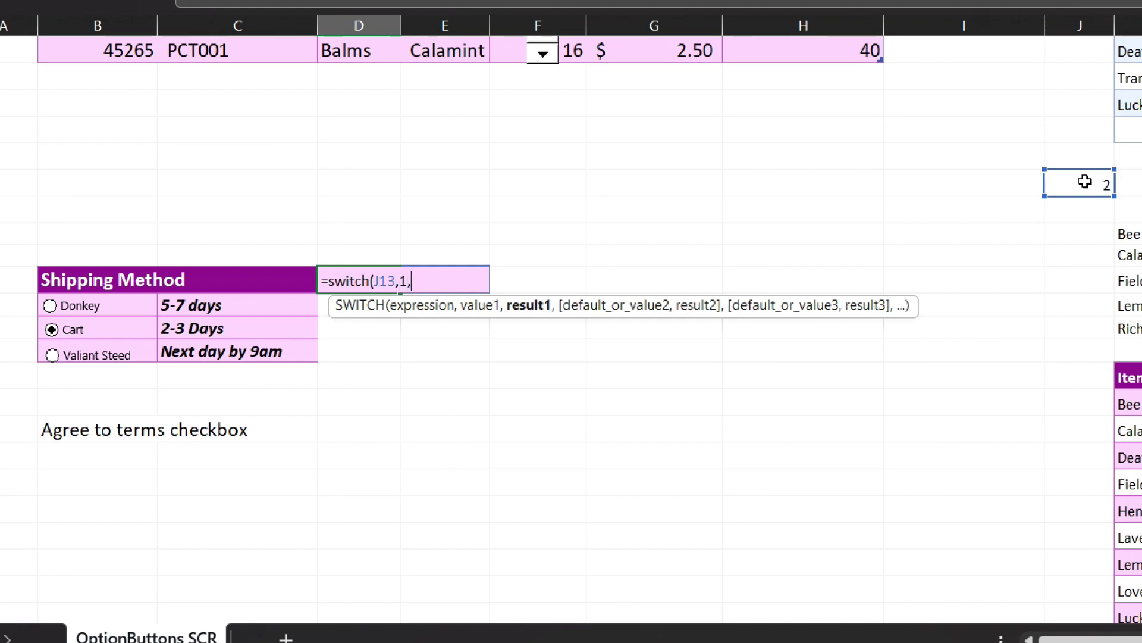
type("\"Donkey\",2")
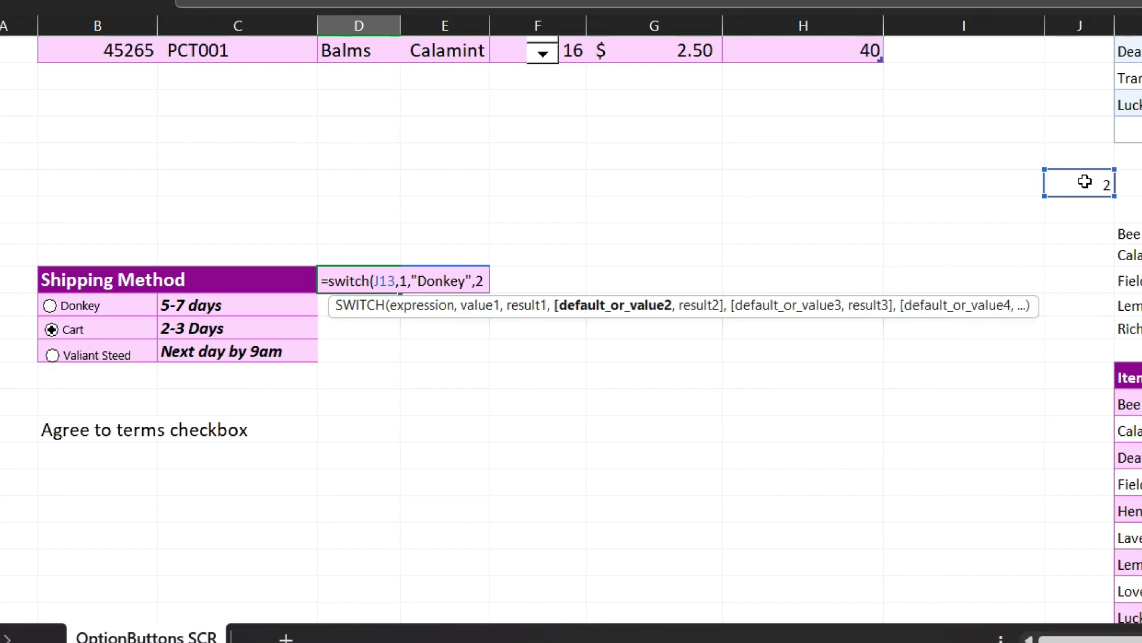
type(",\"Cart")
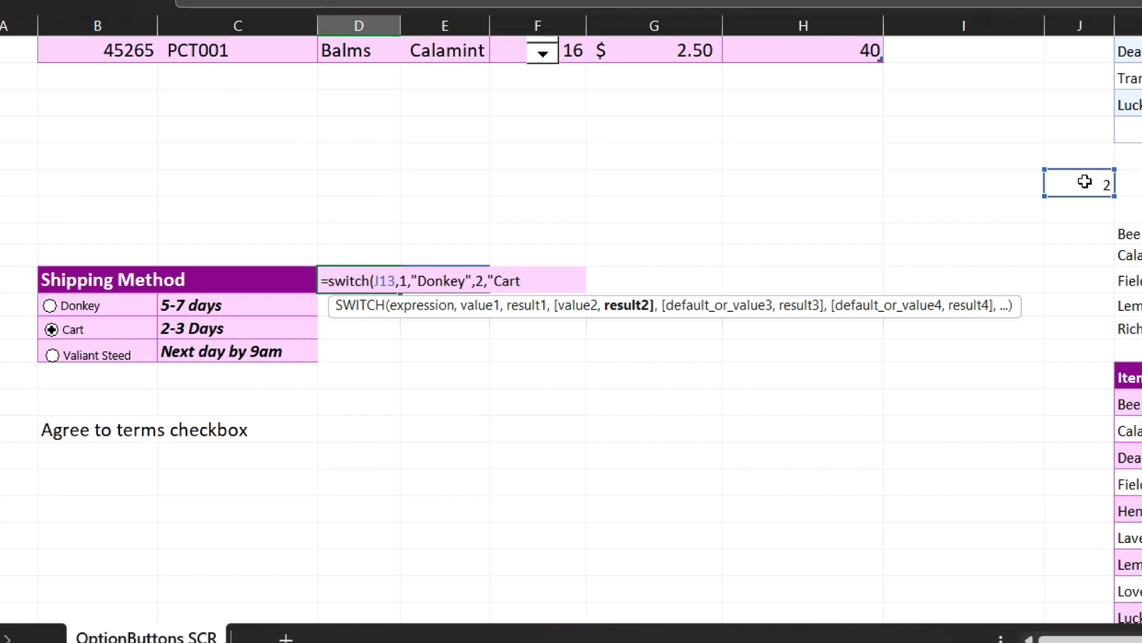
type("\",3\"")
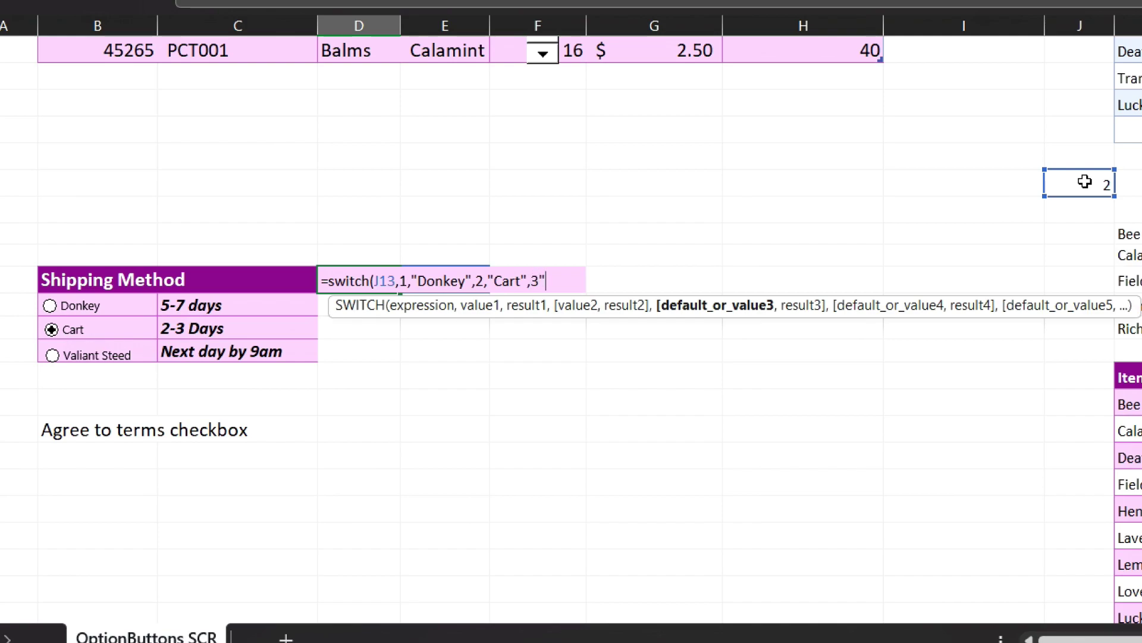
type("Valiant Steed")
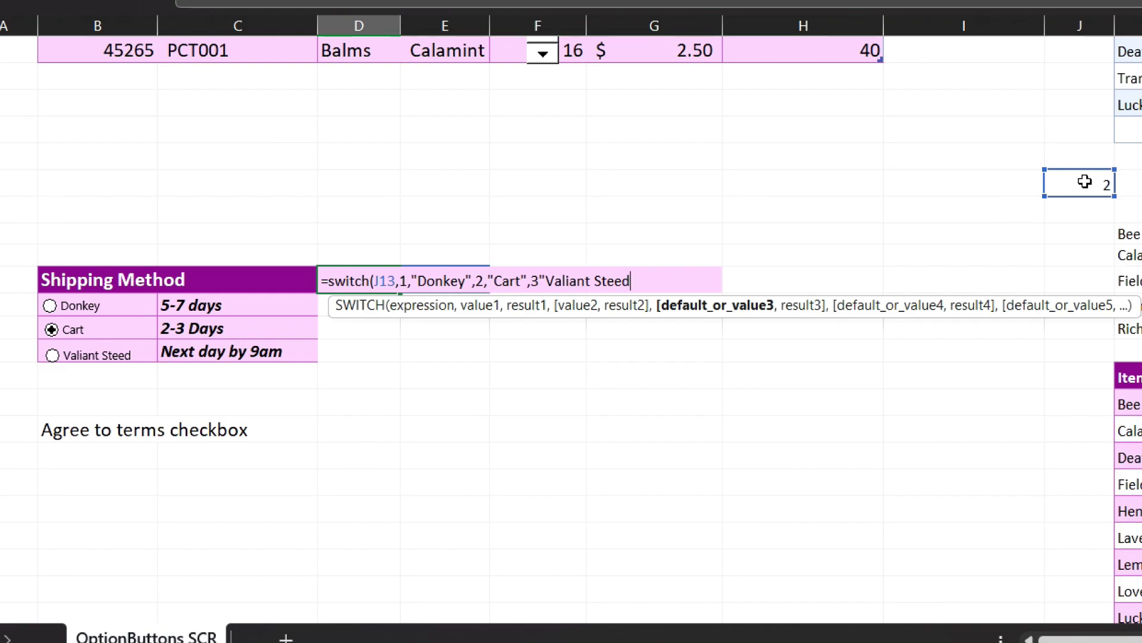
type("\"")
left_click(539, 279)
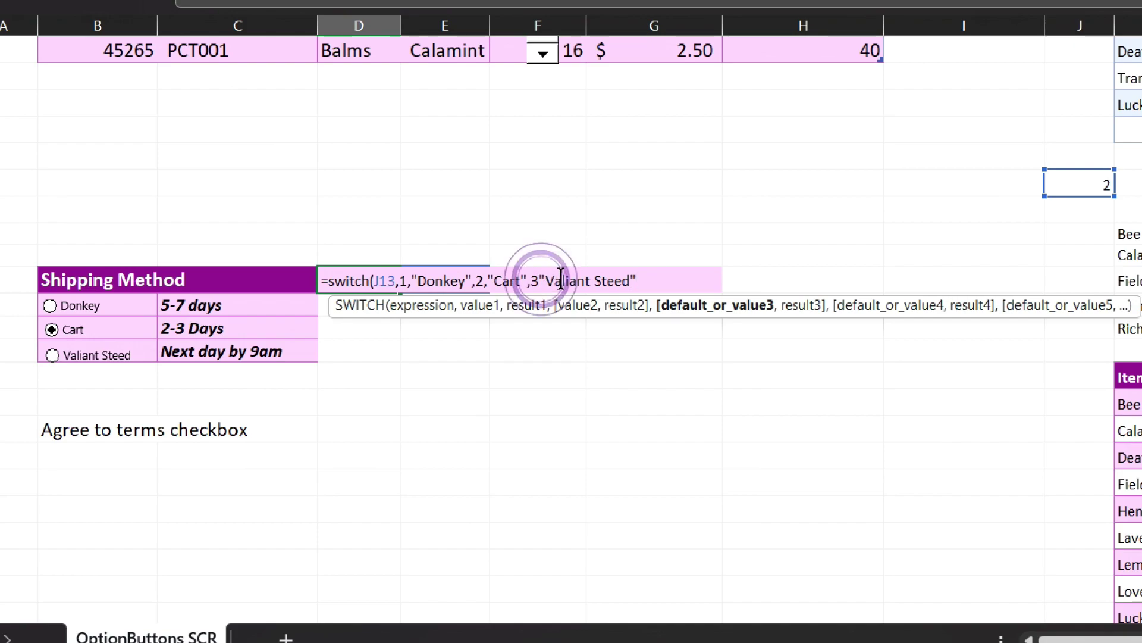
type(",")
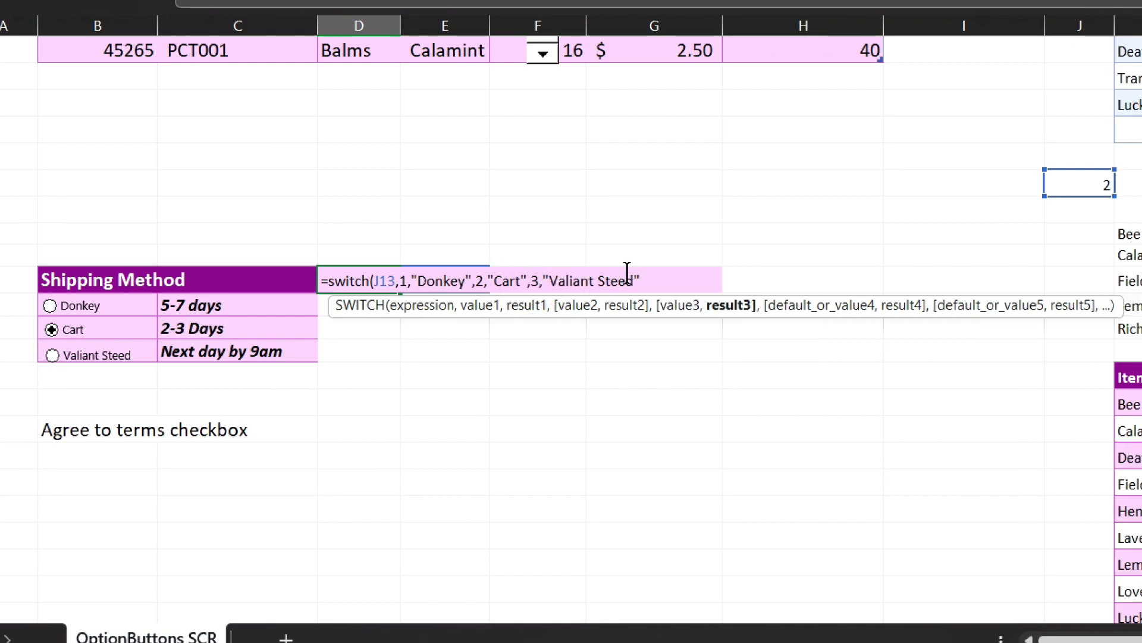
left_click(653, 273)
type(")")
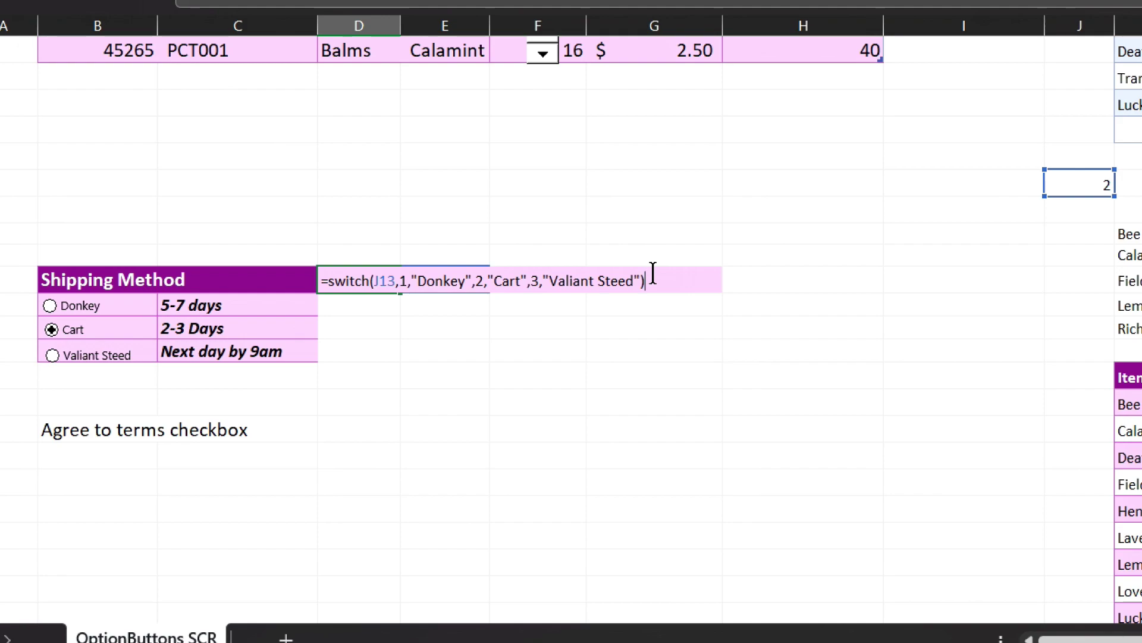
key("Return")
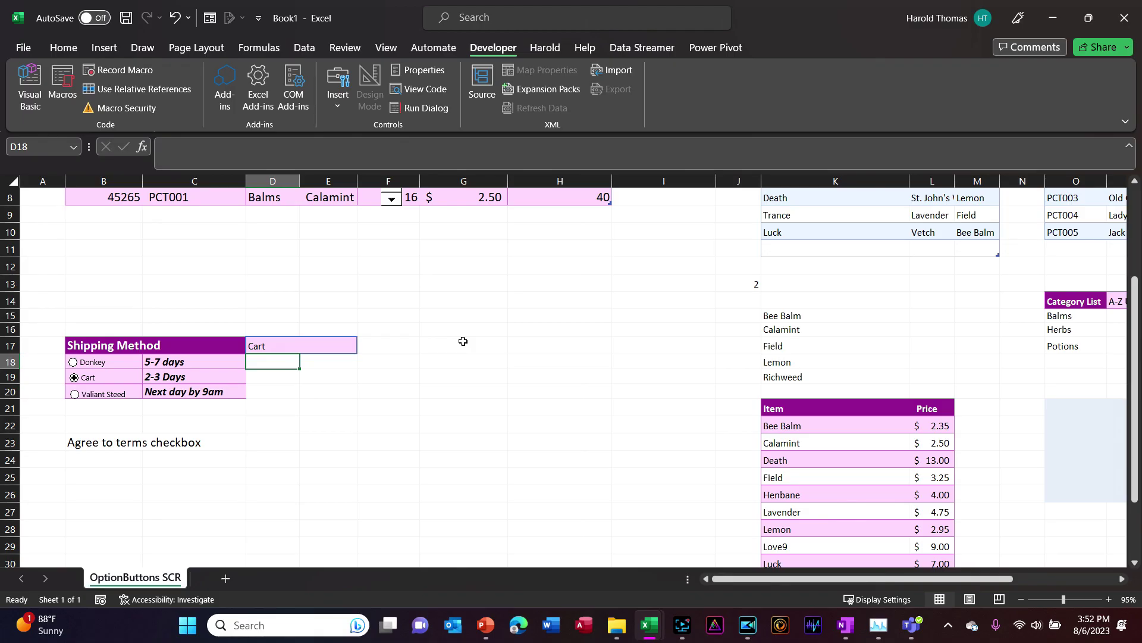
- Test the shipping formula by choosing Donkey, Cart, Valiant Steed and Donkey again
left_click(73, 362)
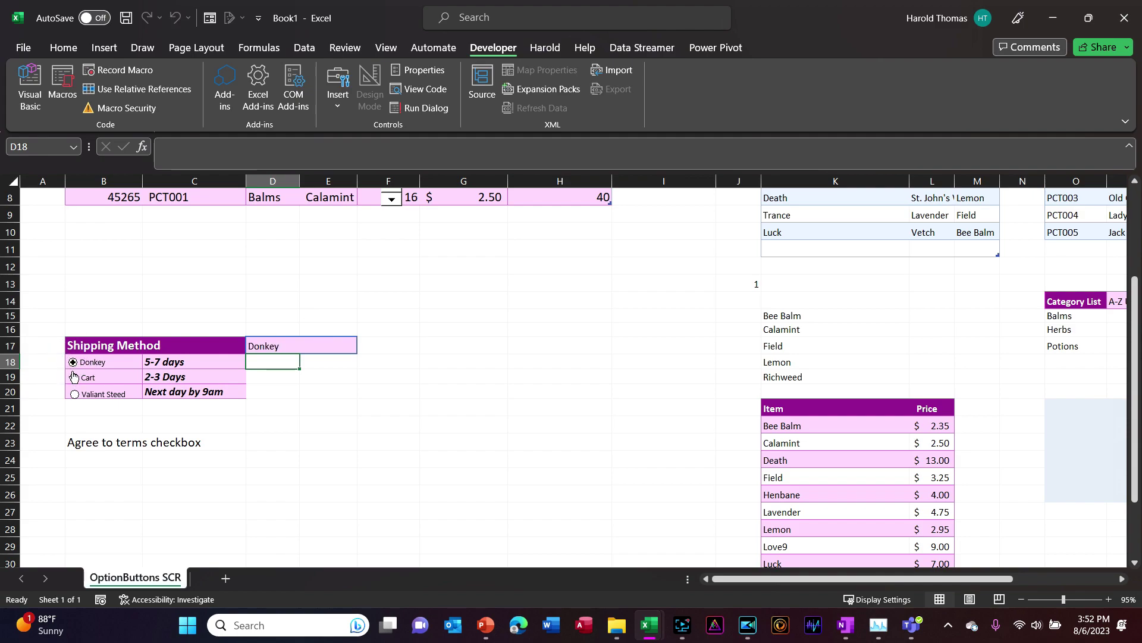
left_click(74, 378)
left_click(75, 395)
left_click(73, 365)
- Give the Donkey option button a yellow fill in its format settings
right_click(97, 363)
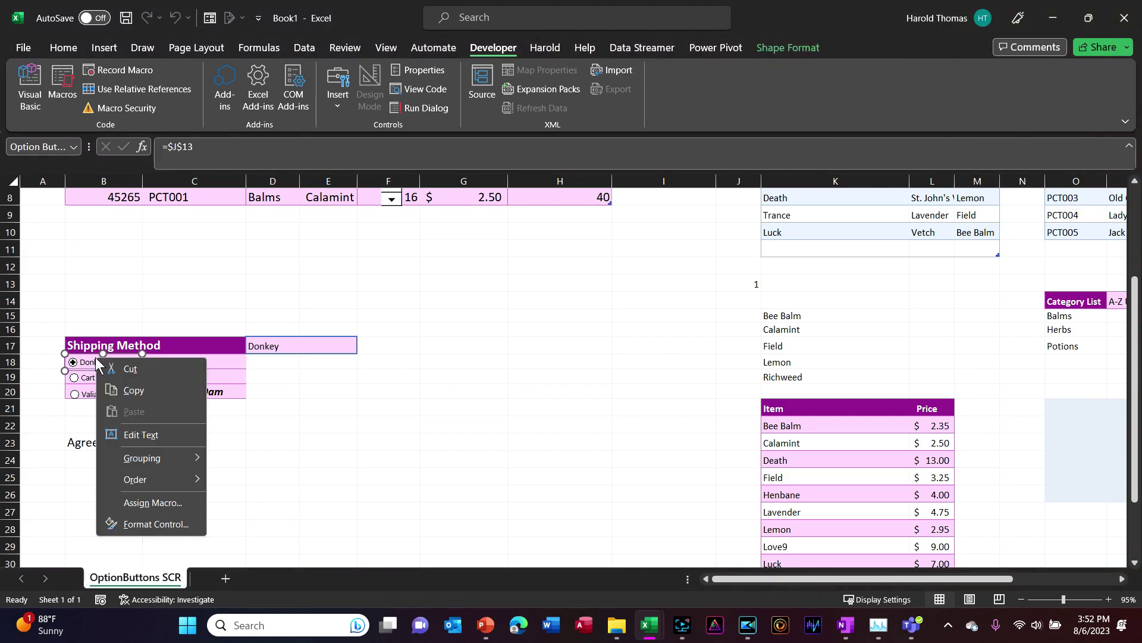
left_click(148, 521)
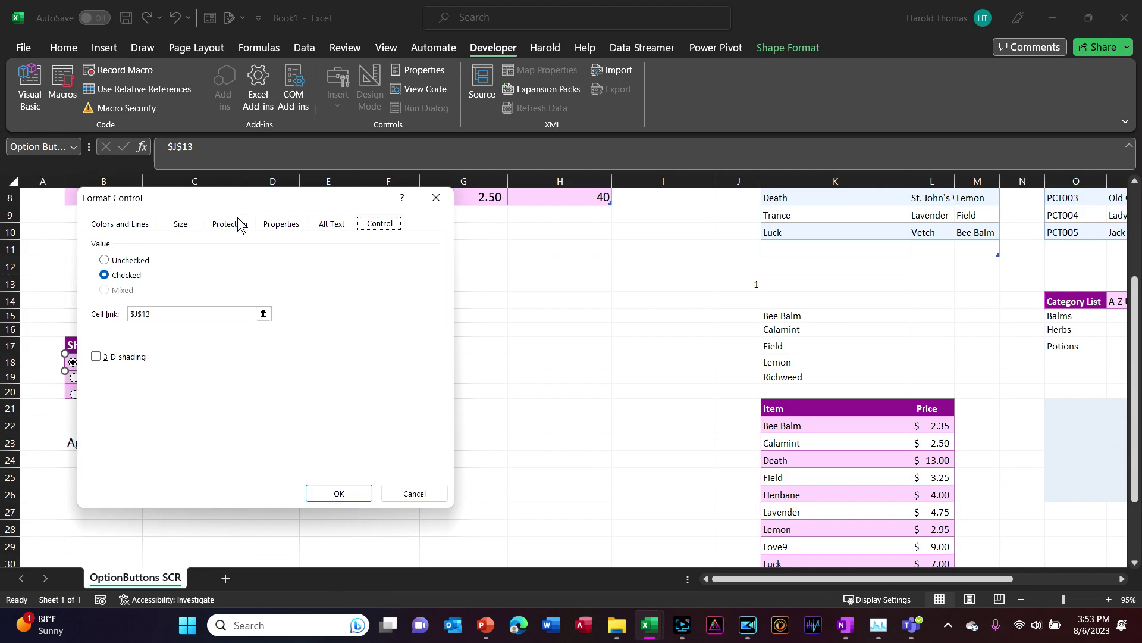
left_click(133, 224)
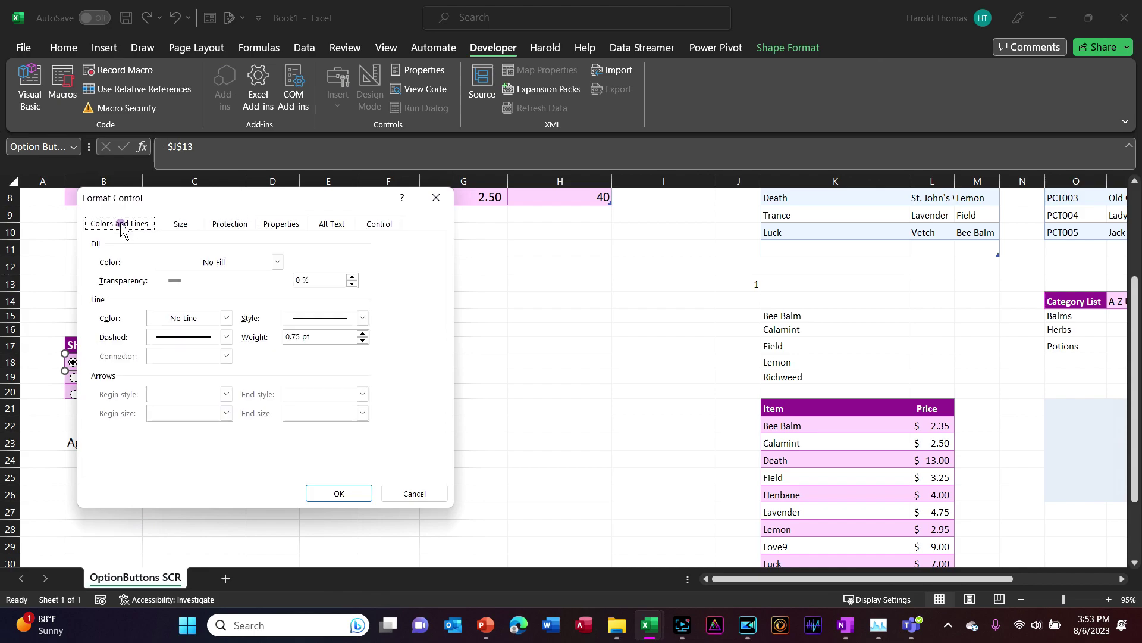
left_click(277, 262)
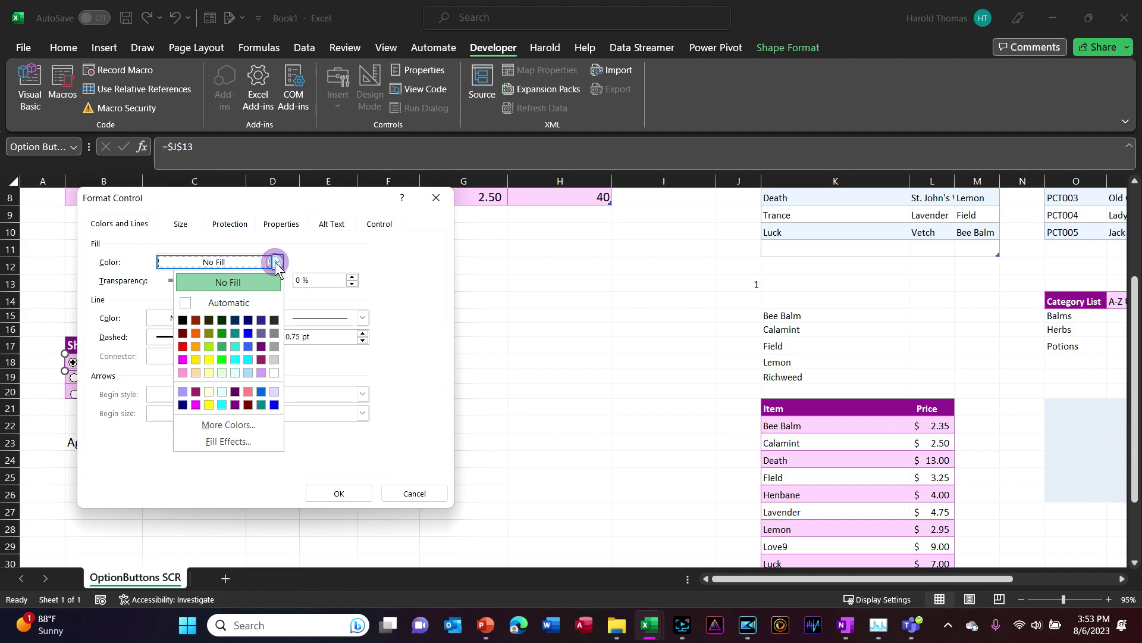
left_click(210, 359)
left_click(334, 494)
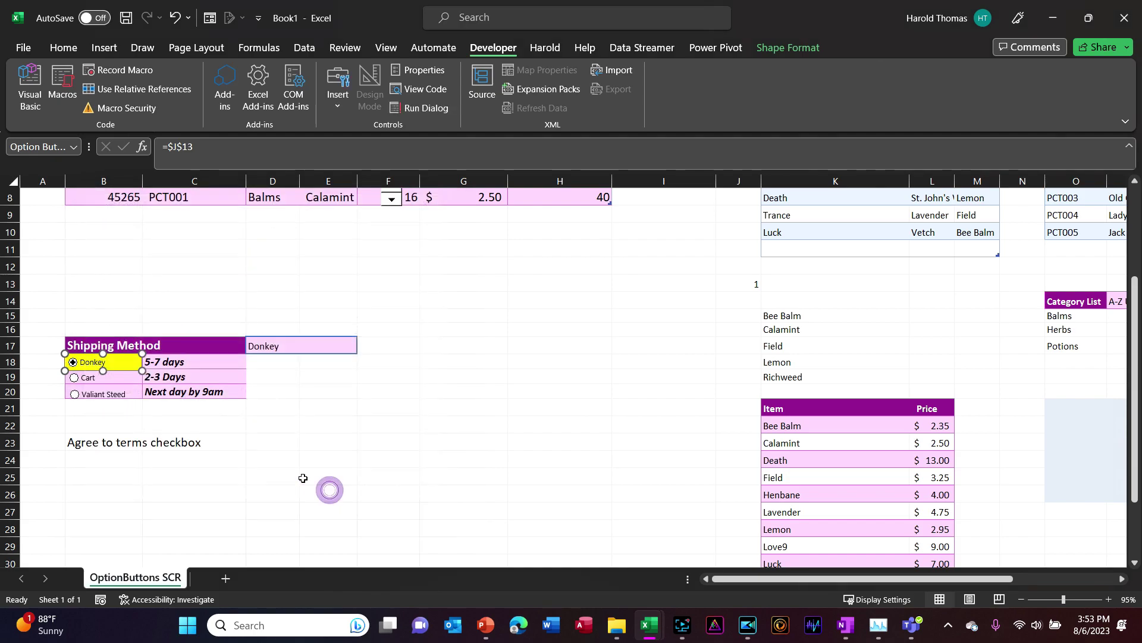
- Select the Cart option button and give it a bright green fill
left_click(120, 381)
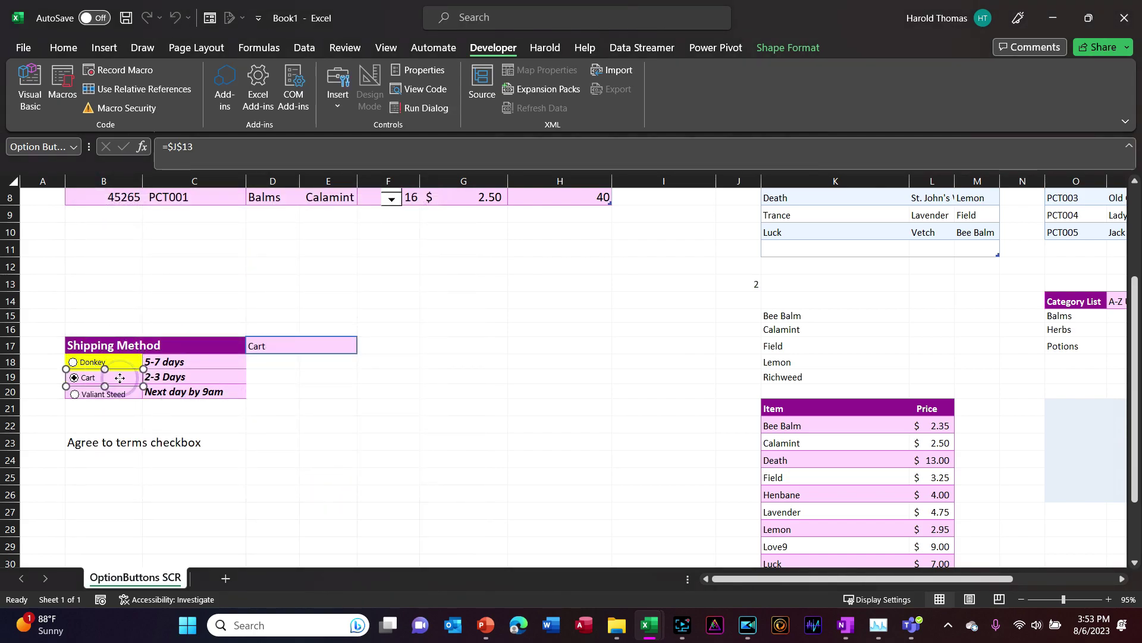
right_click(121, 381)
left_click(171, 544)
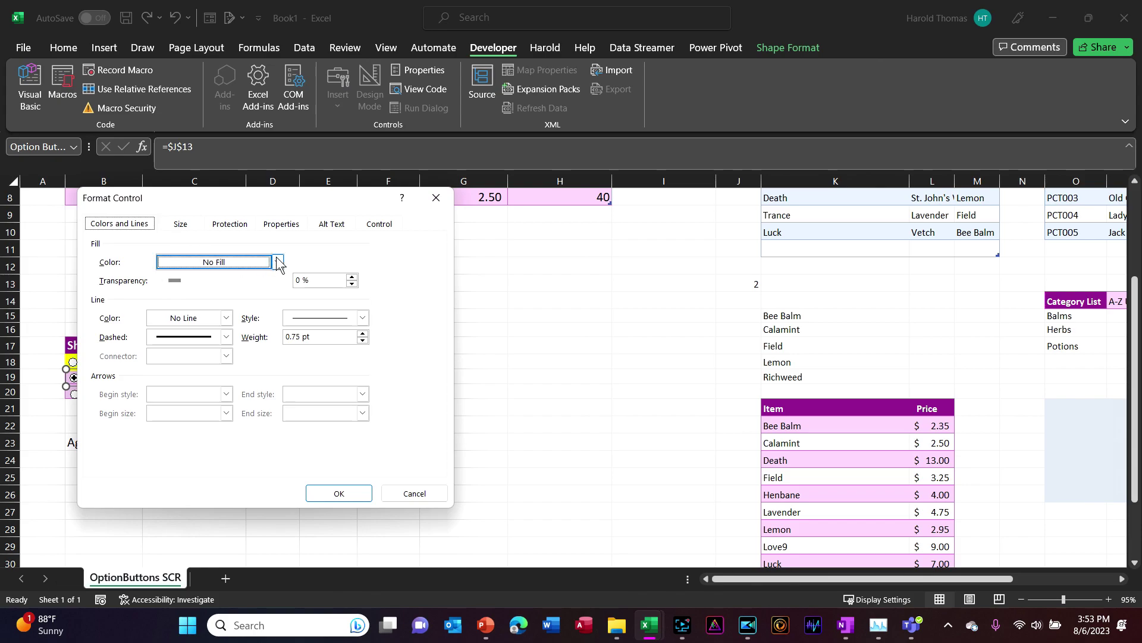
left_click(276, 263)
left_click(221, 359)
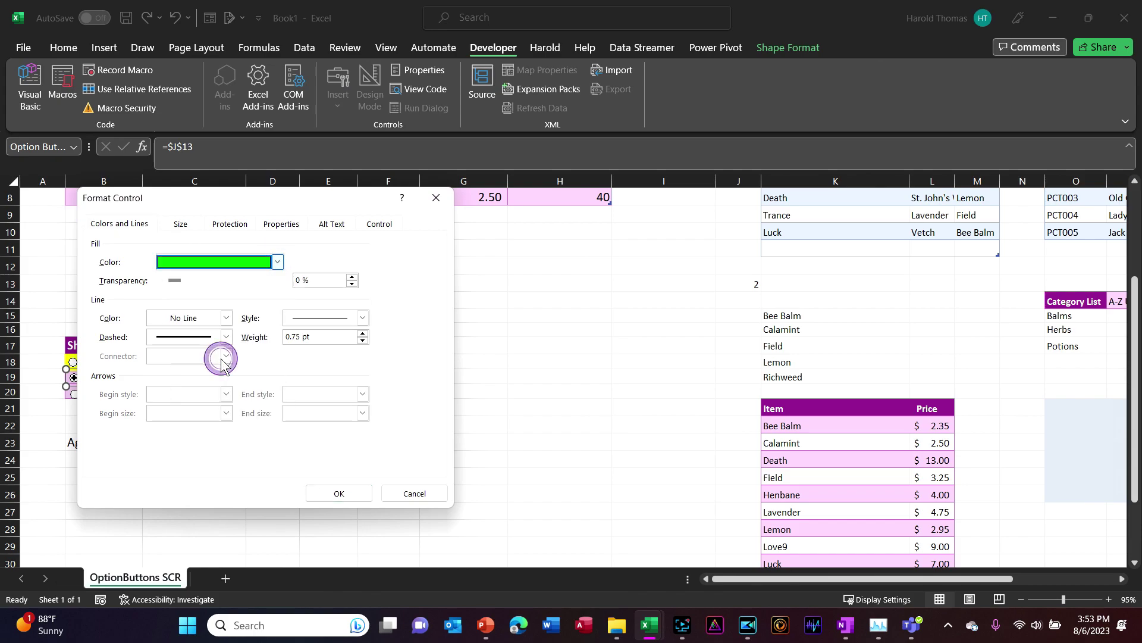
left_click(338, 493)
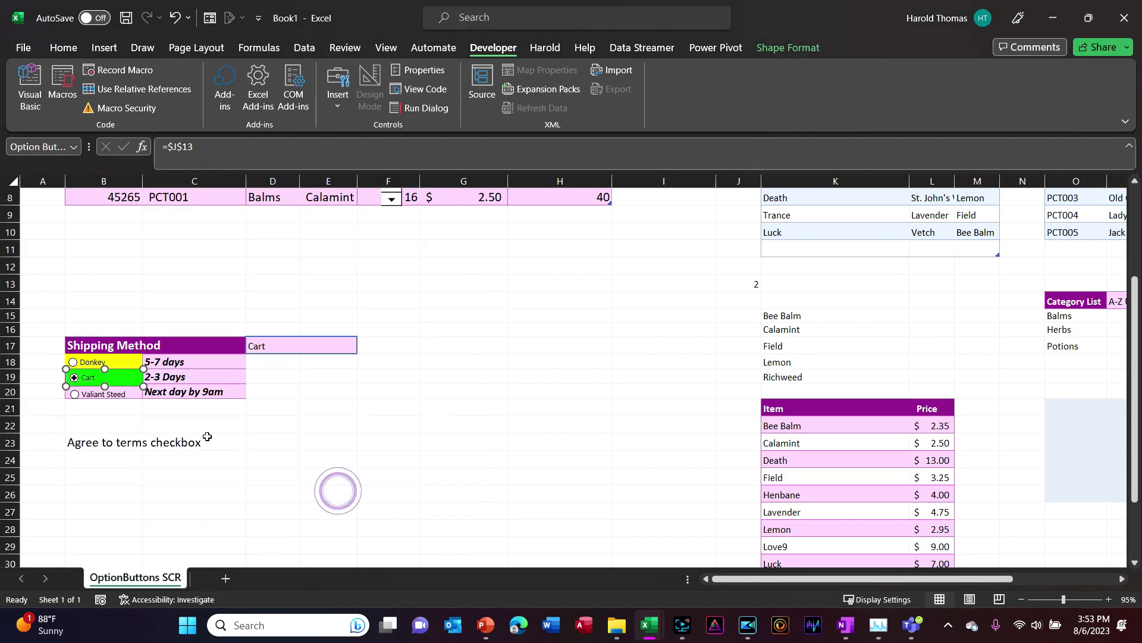
- Set the line color of the Valiant Steed option button to turquoise
right_click(125, 390)
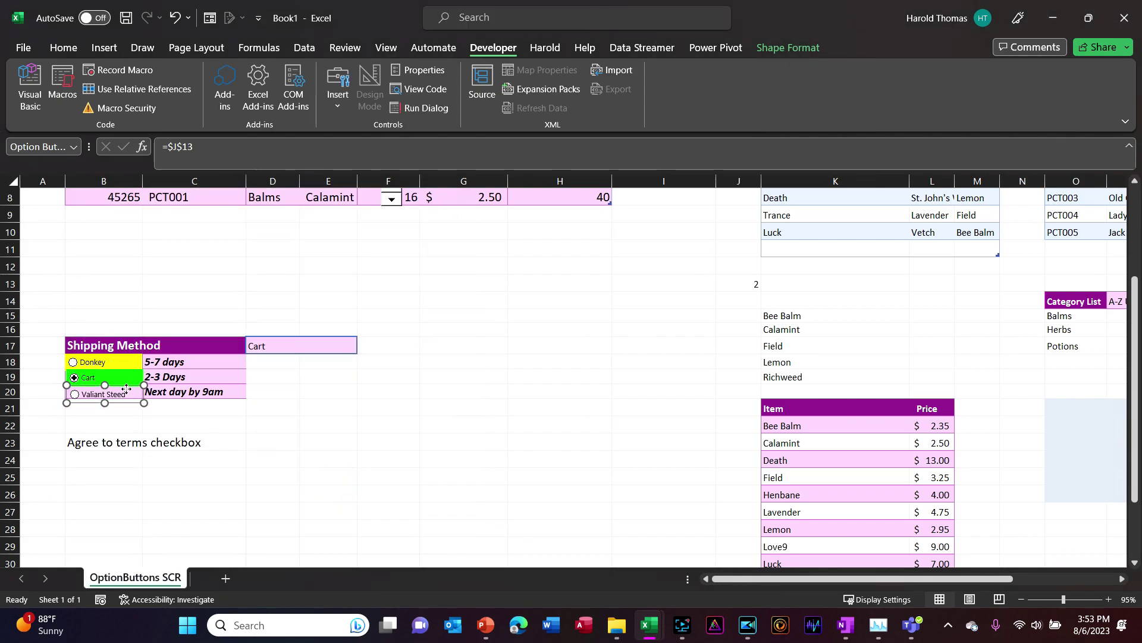
left_click(187, 556)
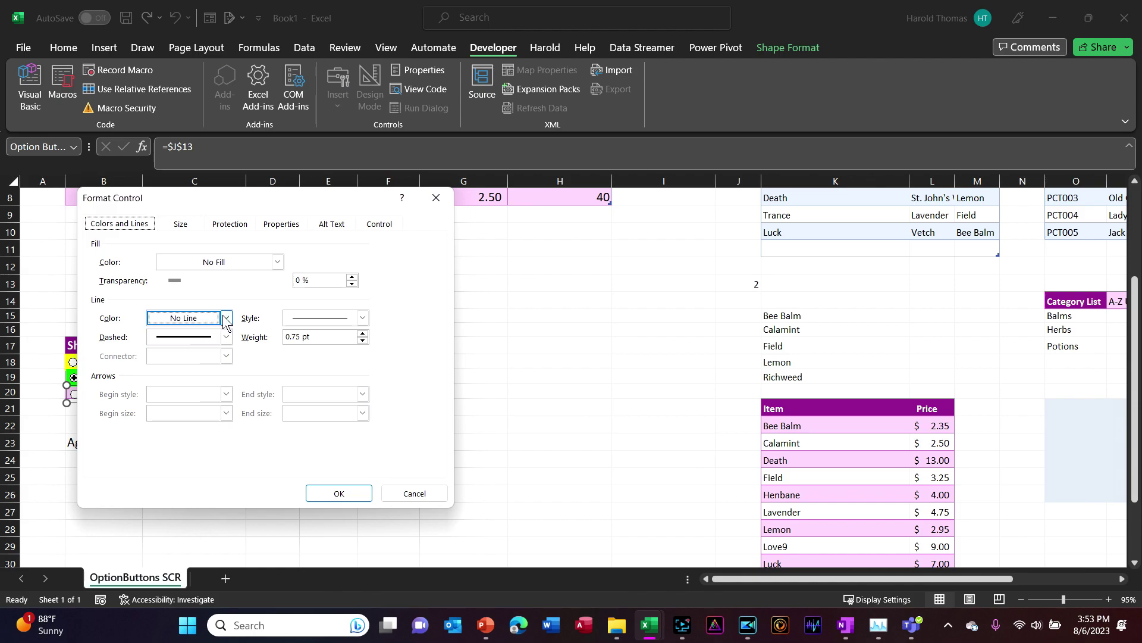
left_click(225, 319)
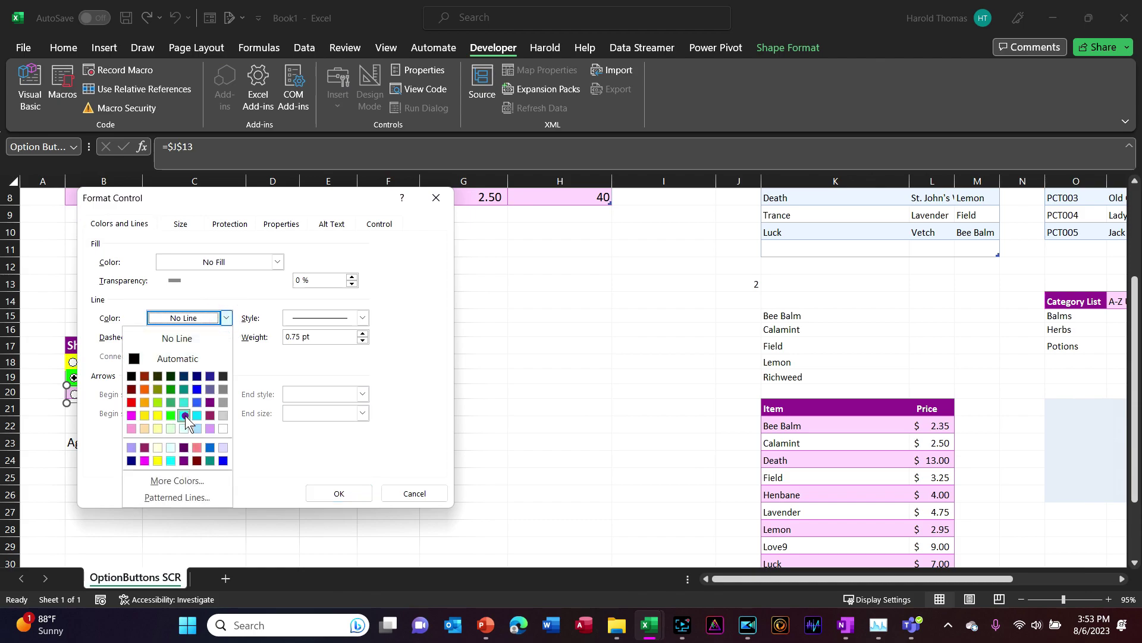
left_click(185, 416)
left_click(325, 494)
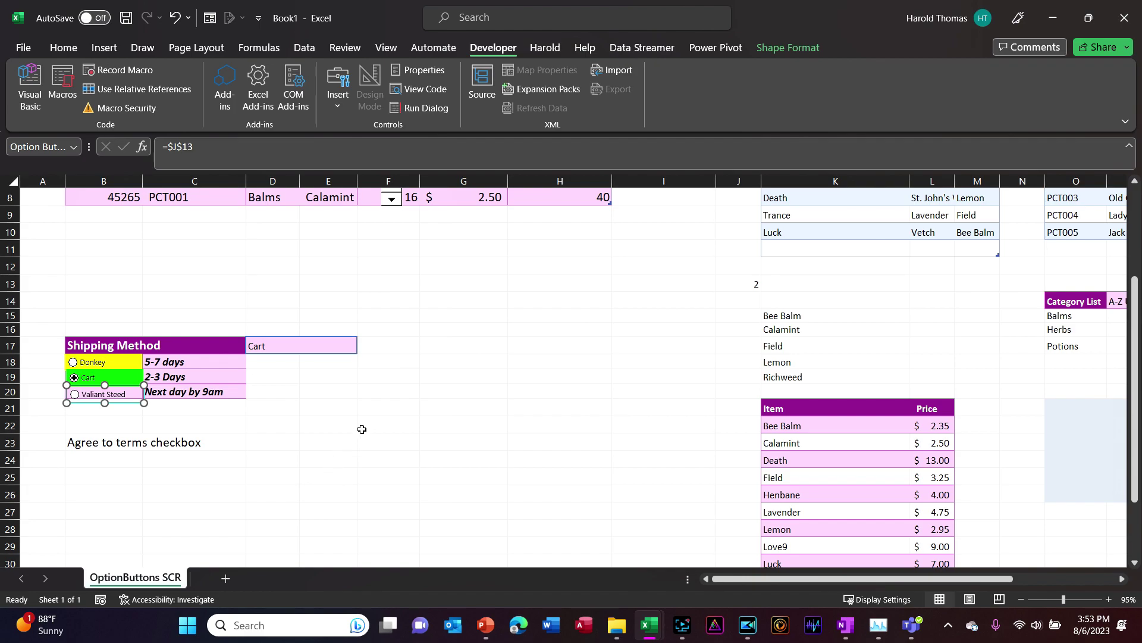
- Give the Valiant Steed option button a turquoise fill
right_click(109, 397)
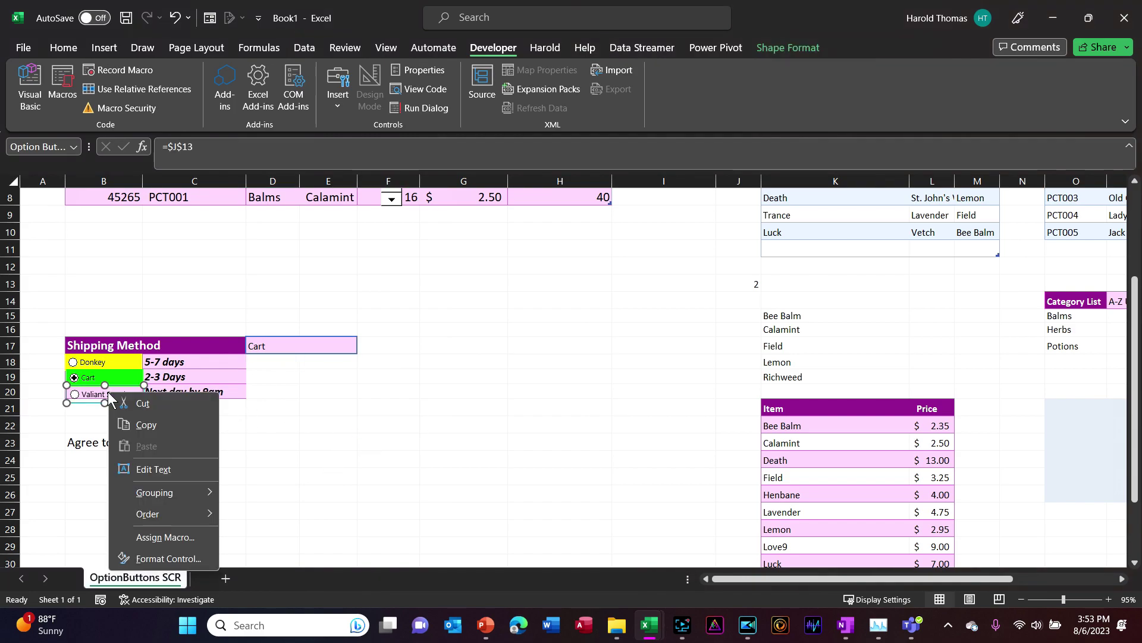
left_click(165, 558)
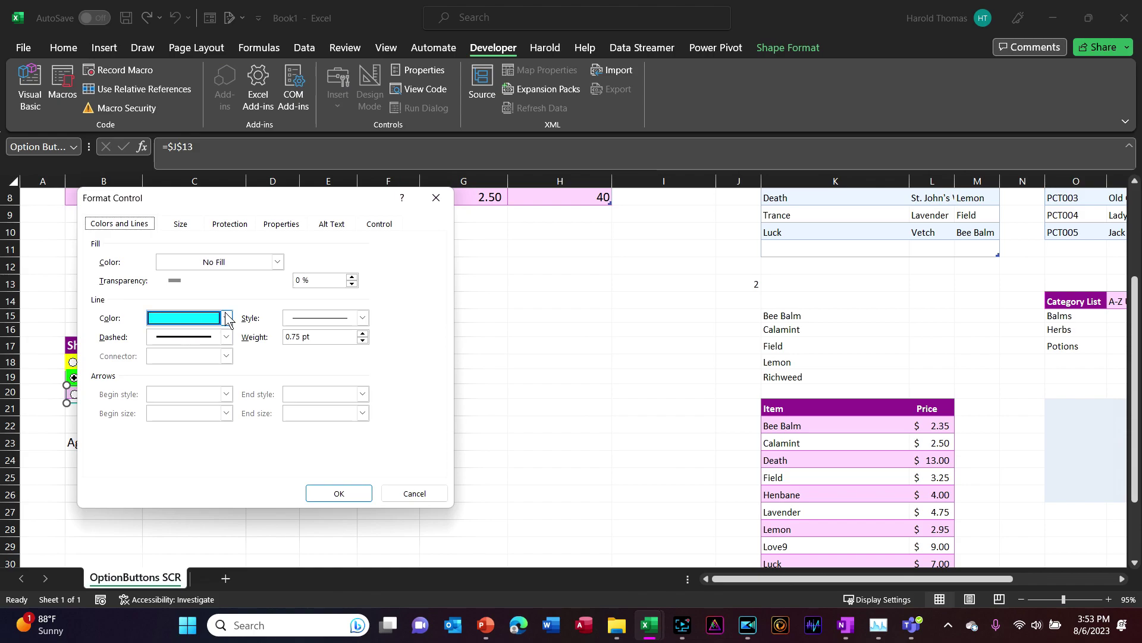
left_click(266, 261)
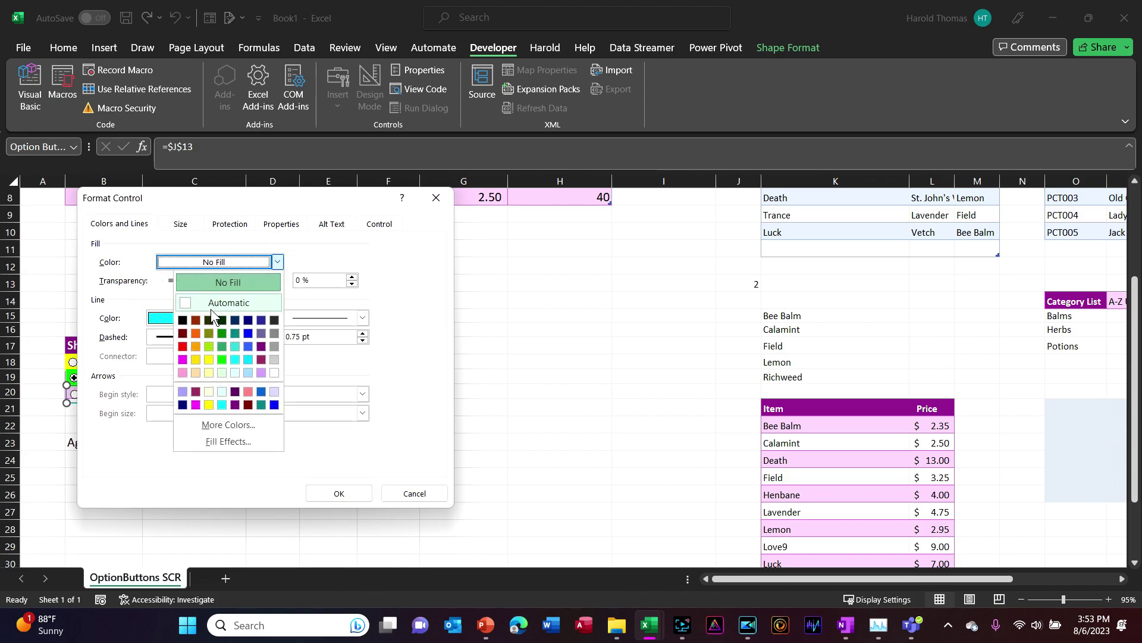
left_click(236, 361)
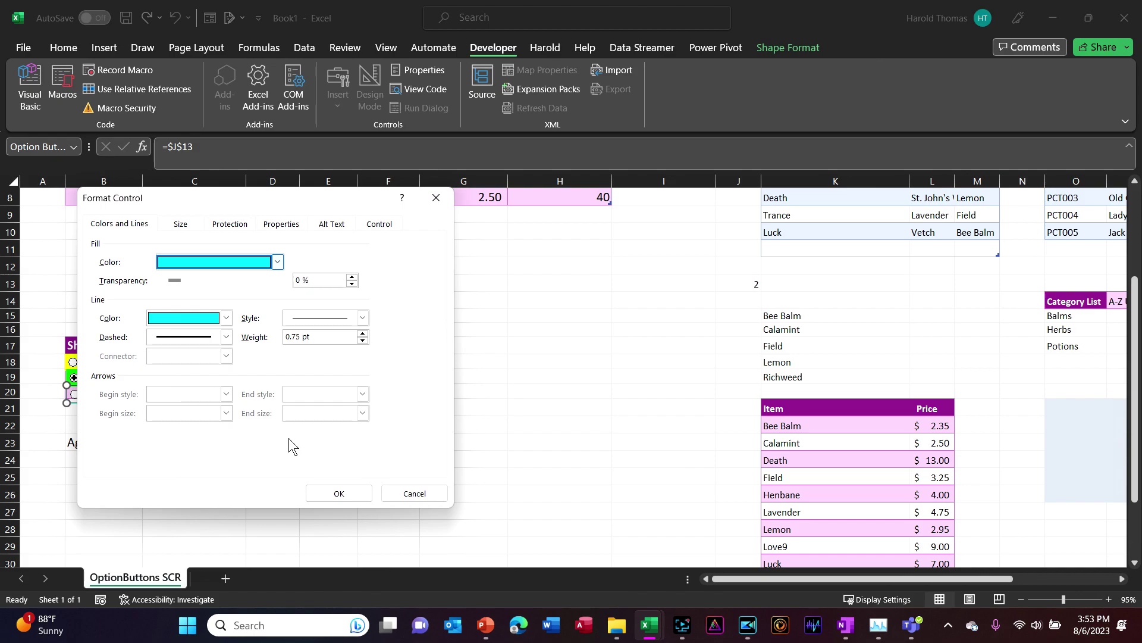
left_click(312, 494)
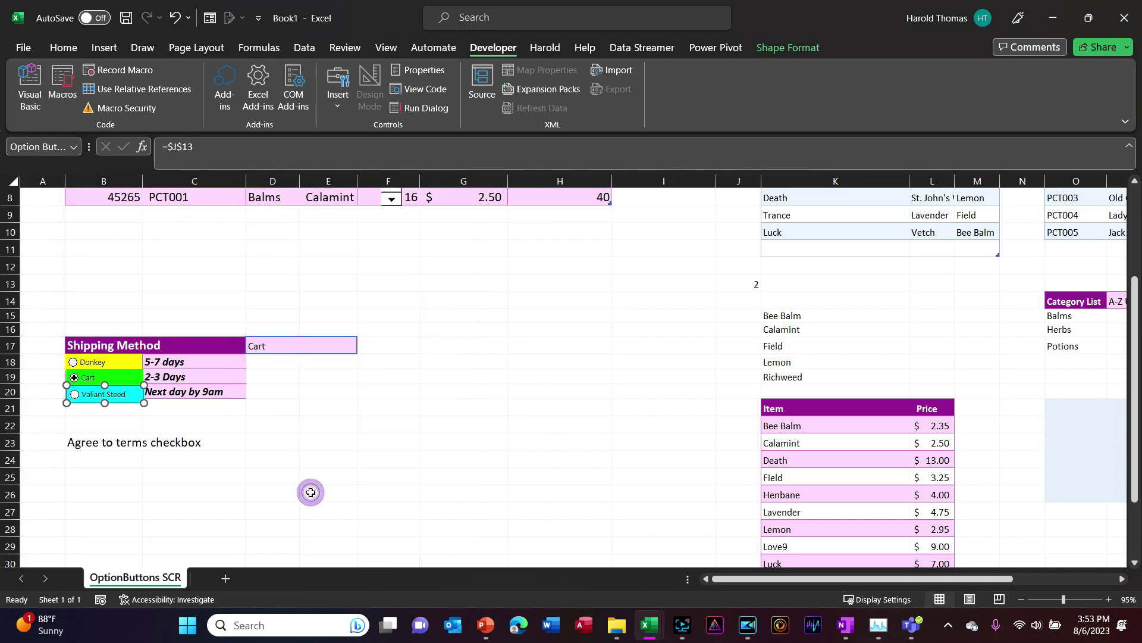
- Deselect the control, then choose the Donkey, Cart and Valiant Steed options in turn, leaving Valiant Steed chosen
left_click(333, 428)
left_click(72, 362)
left_click(74, 380)
left_click(74, 394)
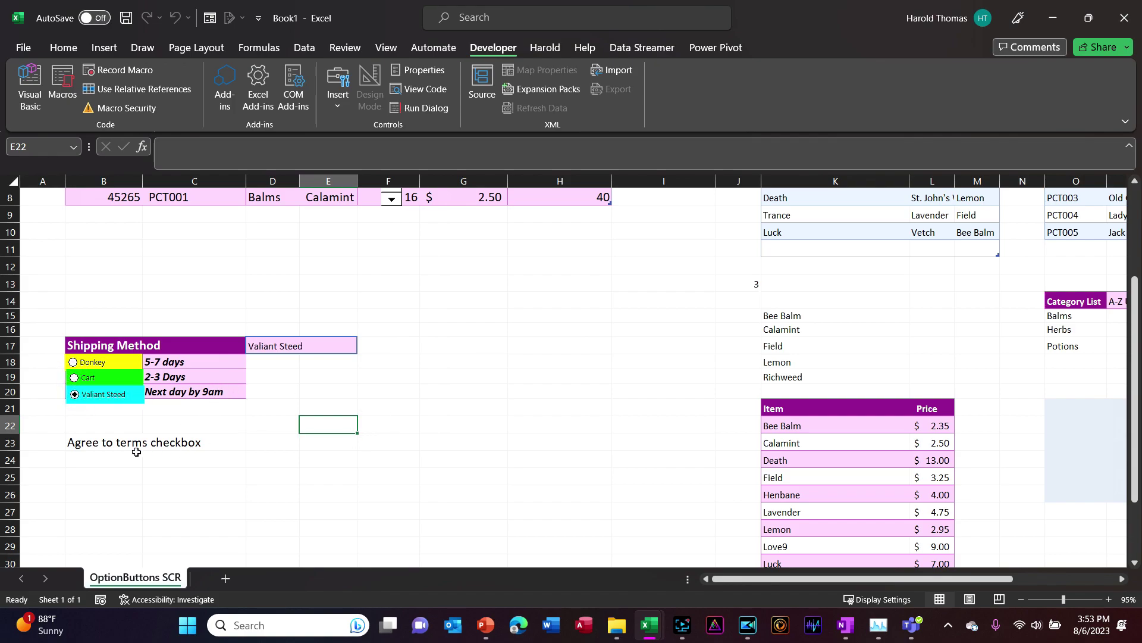
- Clear the placeholder in B23 and enter "I agree upon pain of torture or death to all terms set forth in this contact." in C23
left_click(99, 443)
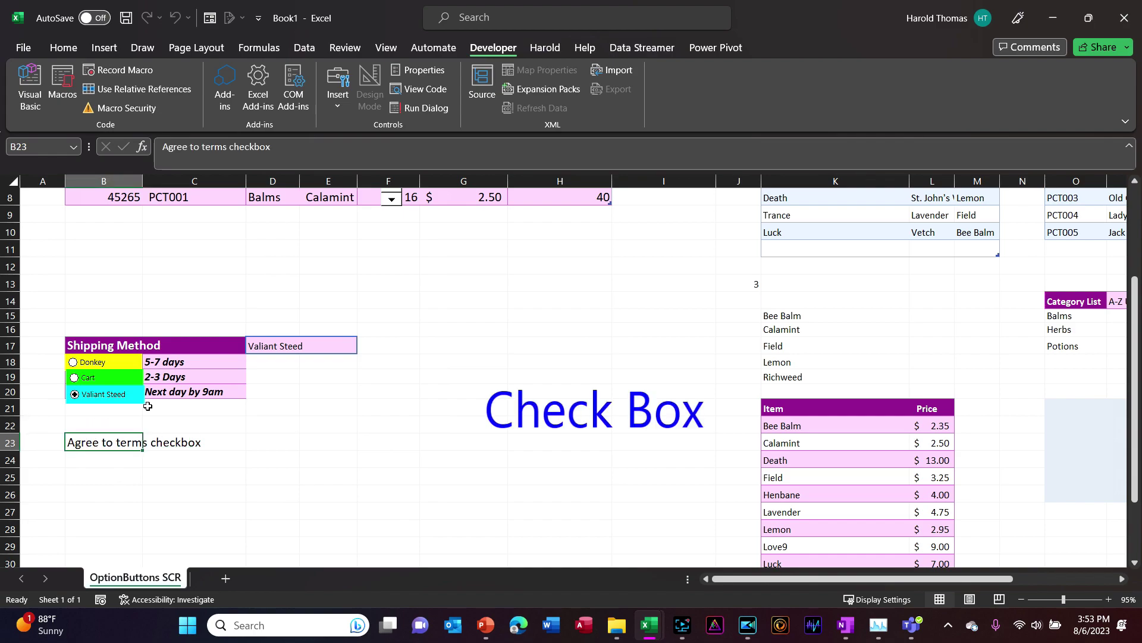
key("Delete")
key("Right")
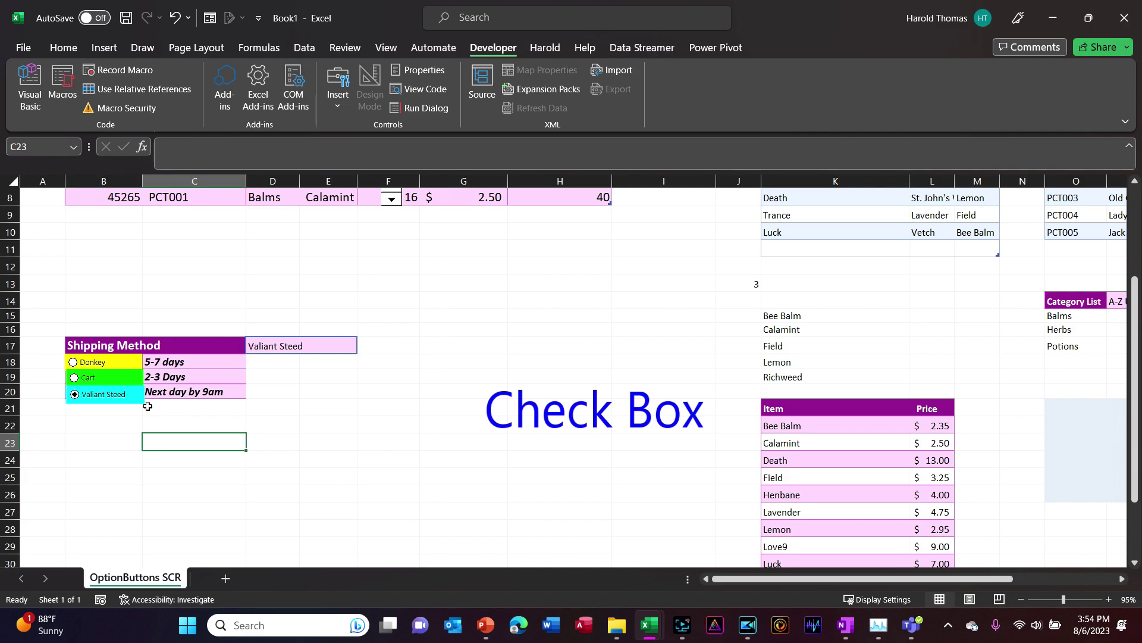
type("I agree upon pain of")
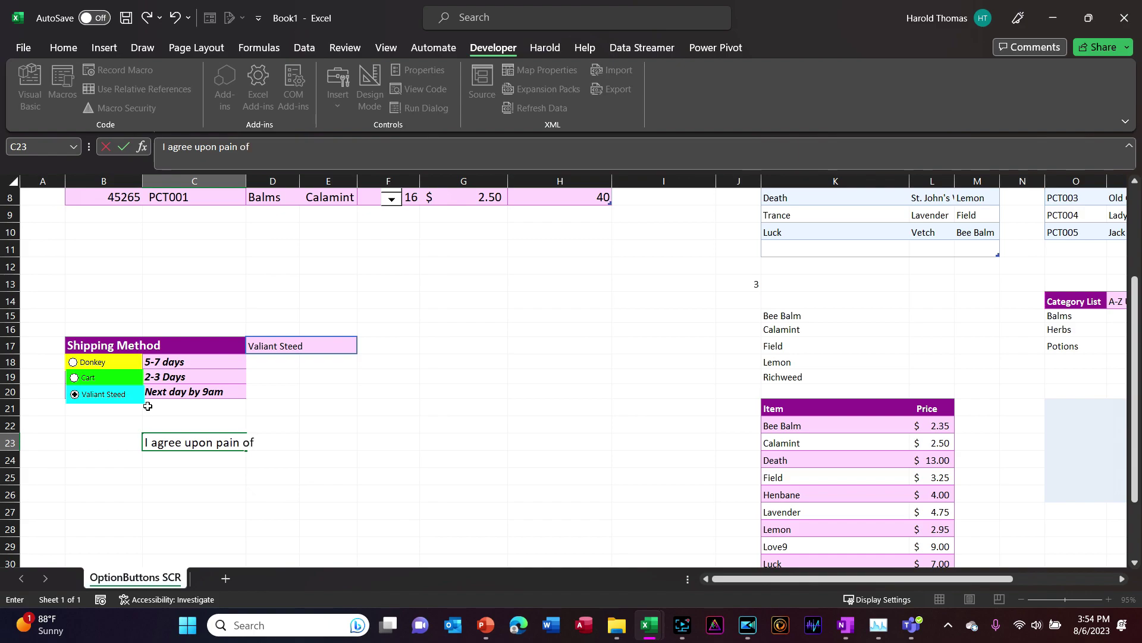
type(" torture or death to al")
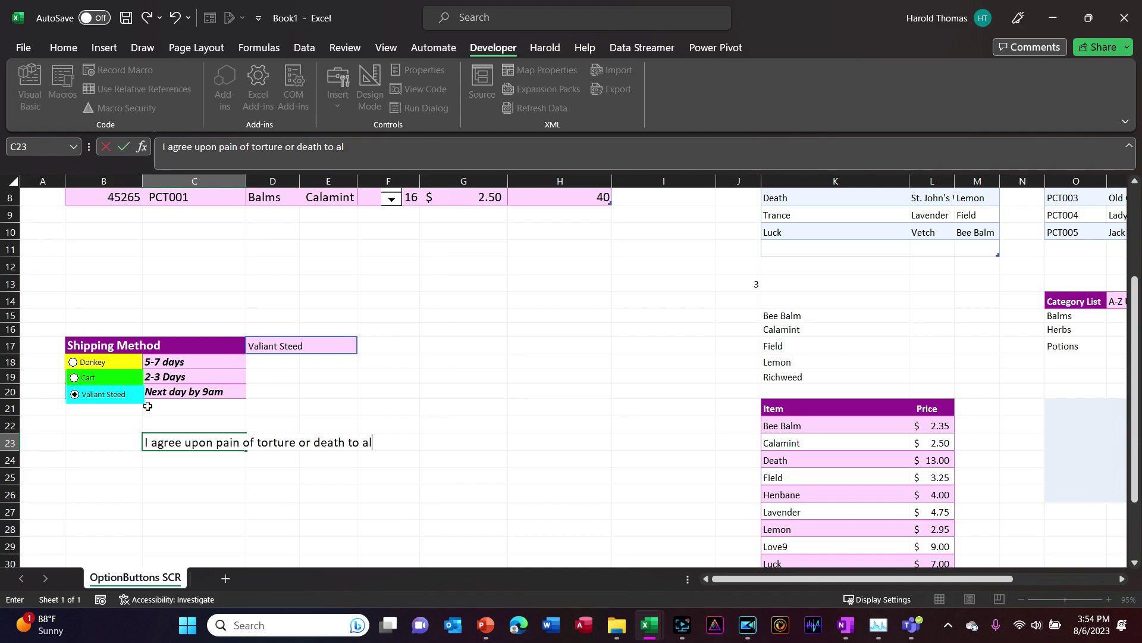
type("l terme")
type(" set forth in thi")
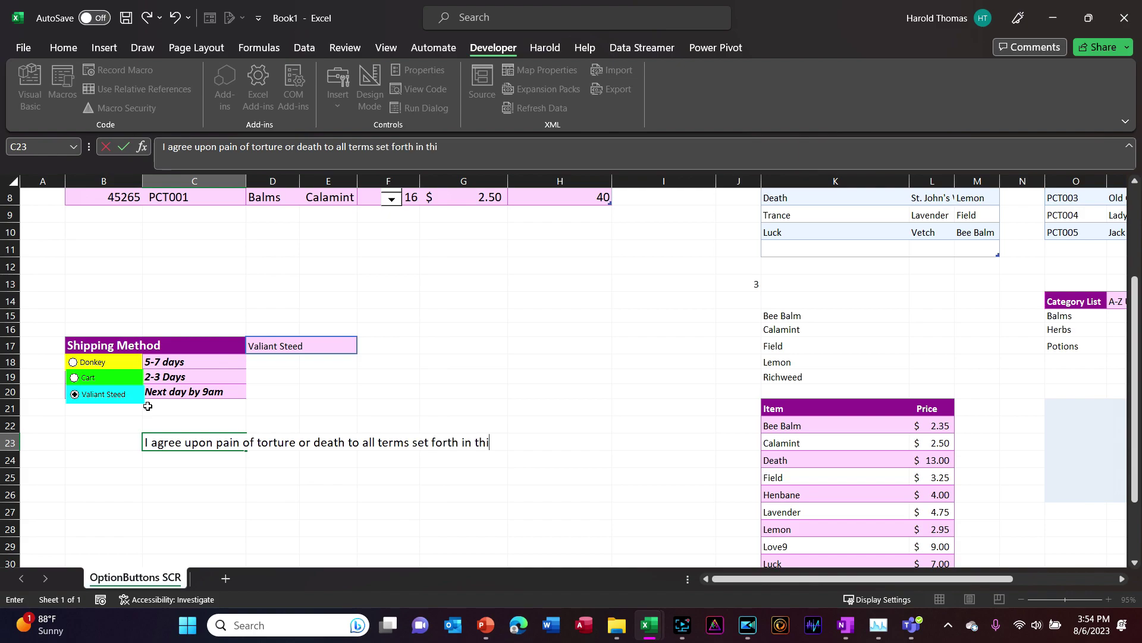
type("s contact.")
- Insert a small check box form control in cell B23, beside the terms statement
left_click(108, 444)
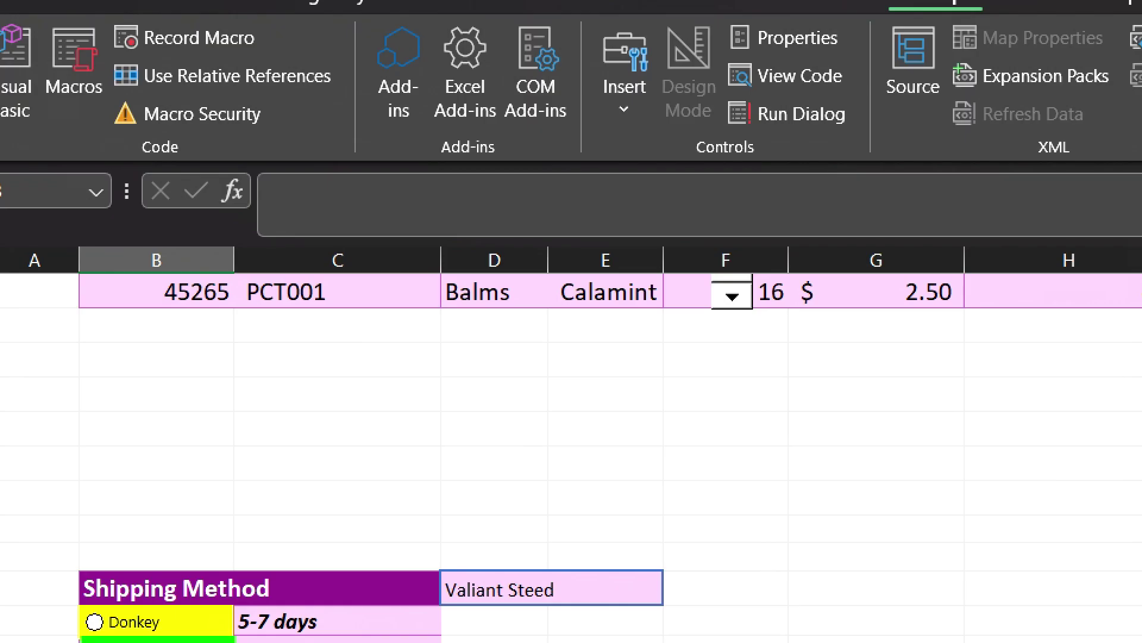
left_click(624, 116)
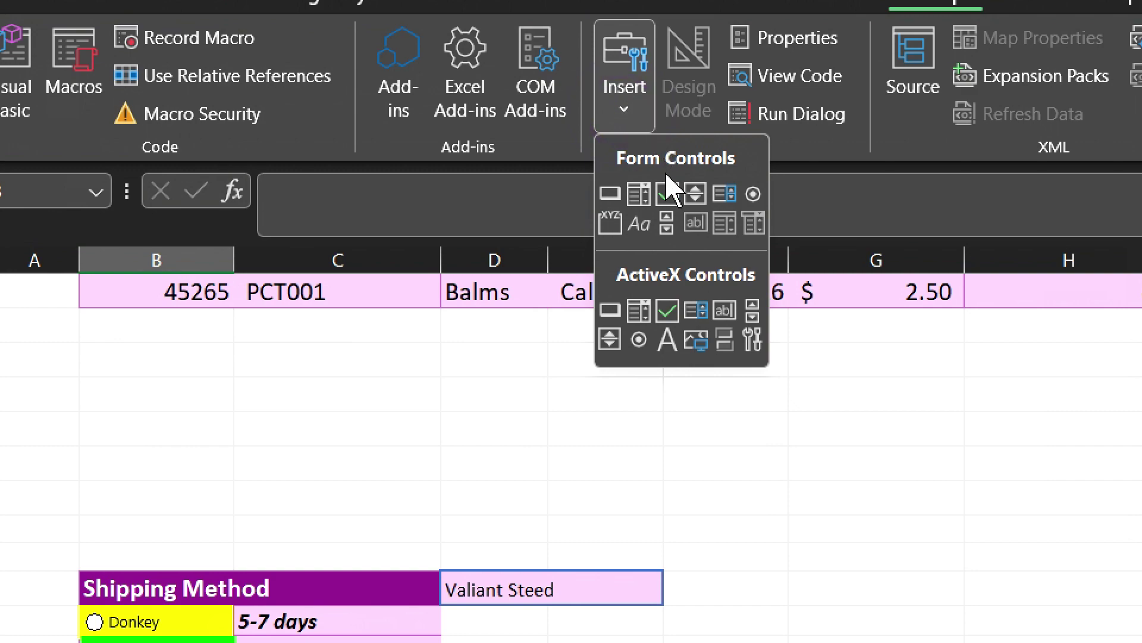
left_click(638, 193)
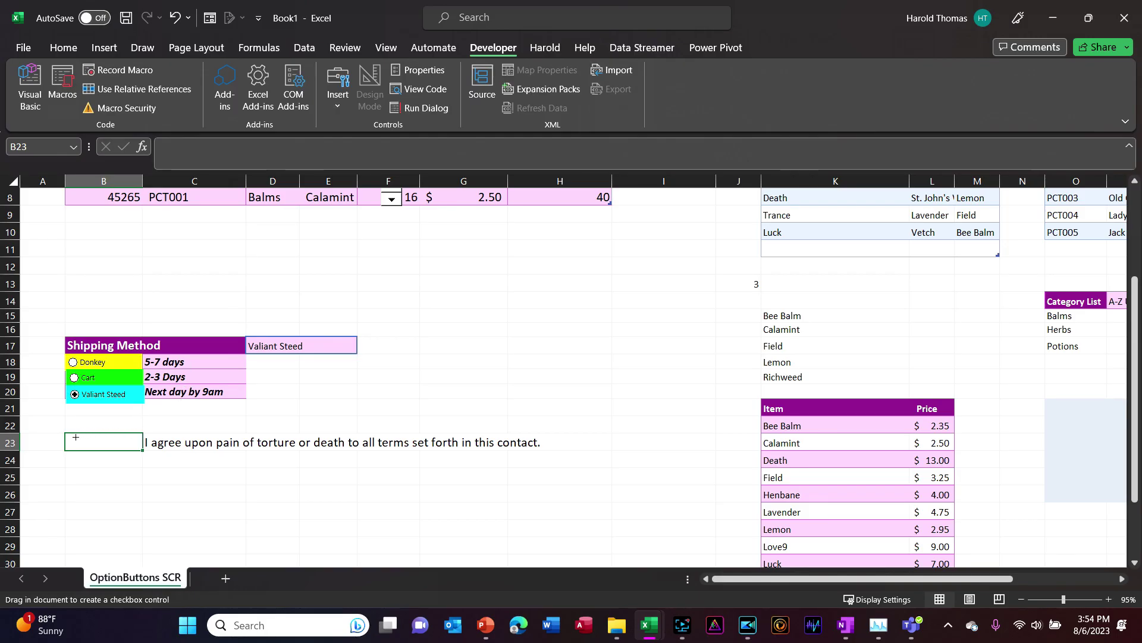
left_click_drag(79, 434, 104, 444)
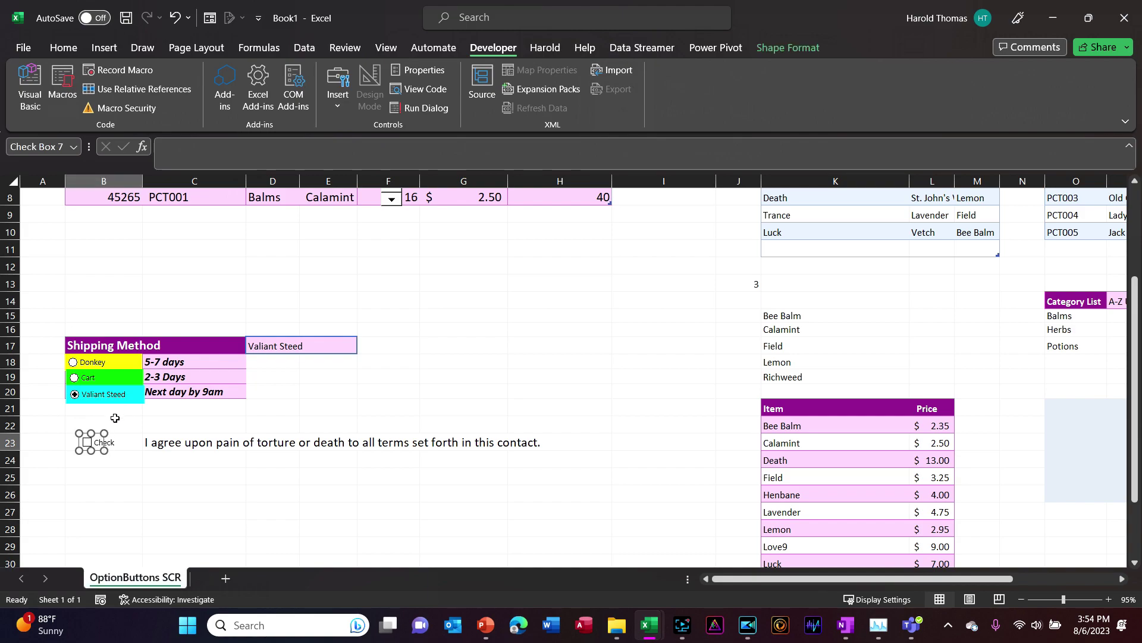
left_click(115, 420)
- Remove the caption text from the check box in B23, leaving only the box, and tick it
left_click(109, 444)
left_click(100, 446)
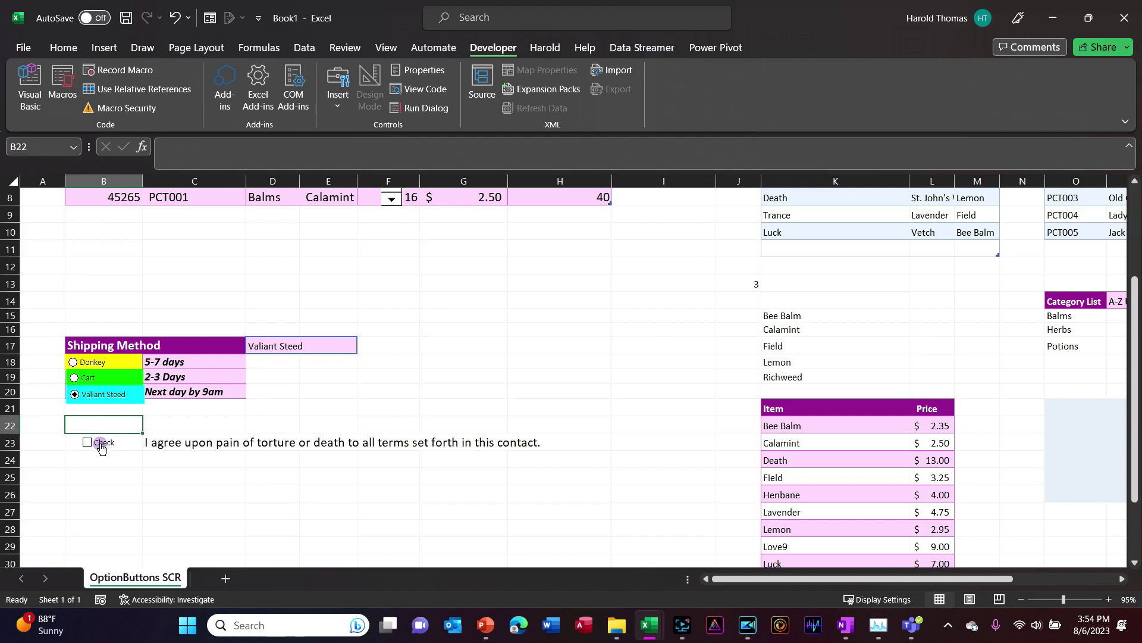
left_click(119, 447)
right_click(119, 449)
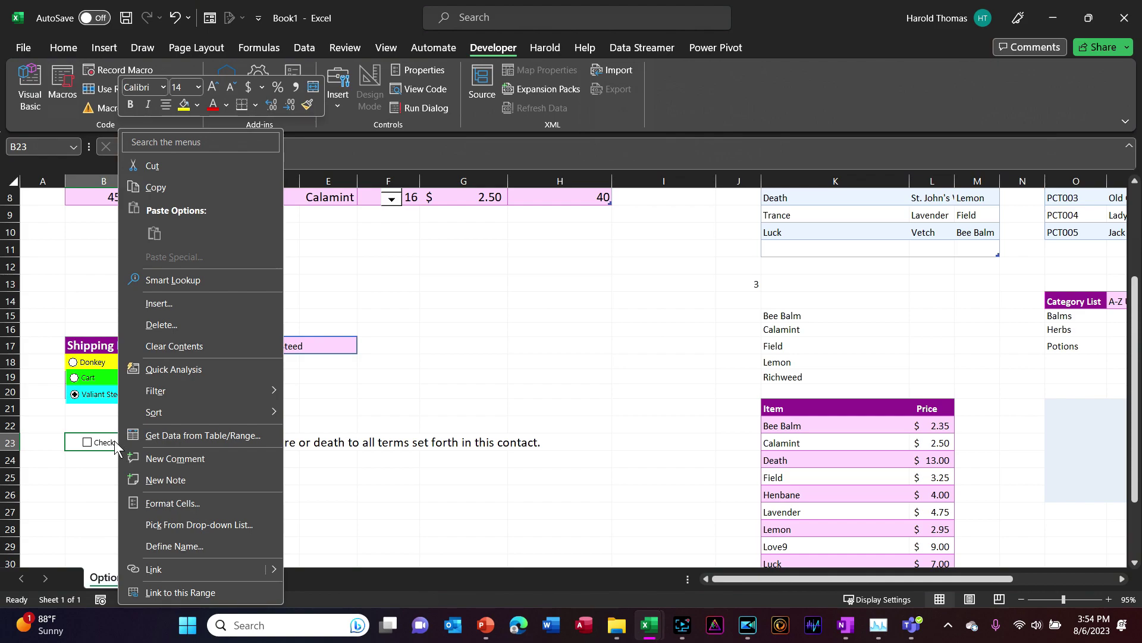
right_click(97, 450)
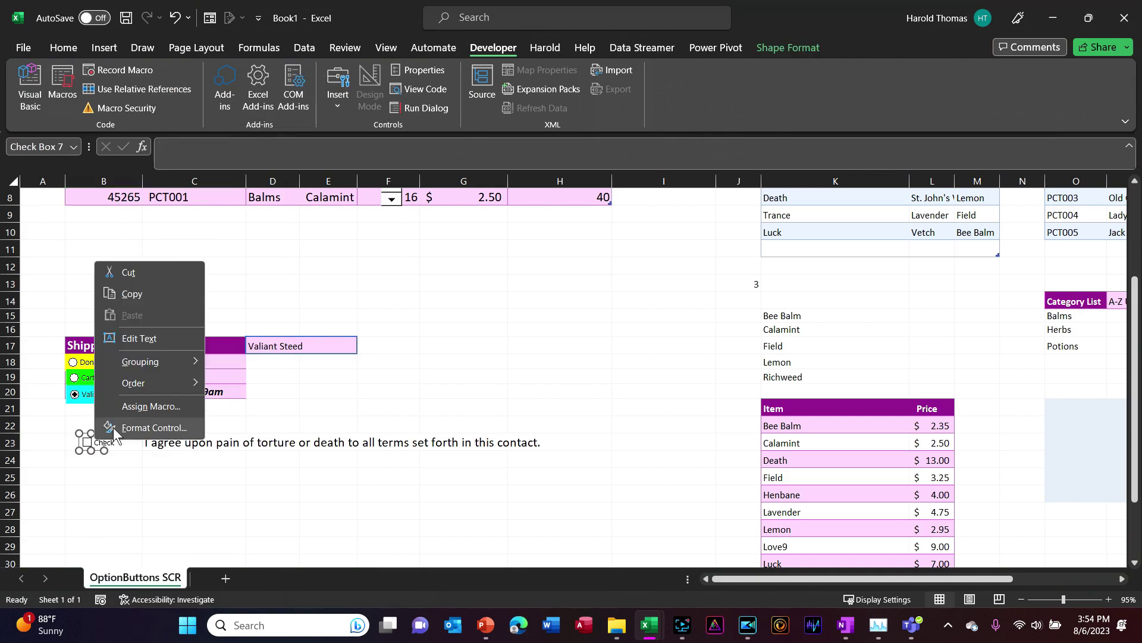
left_click(148, 342)
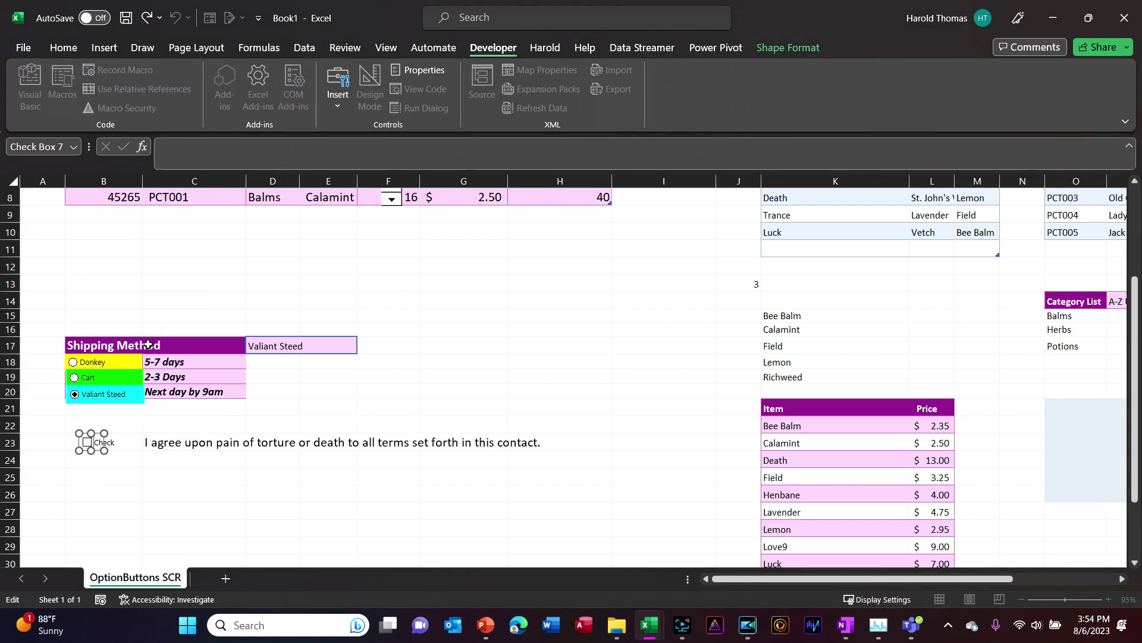
key("Delete")
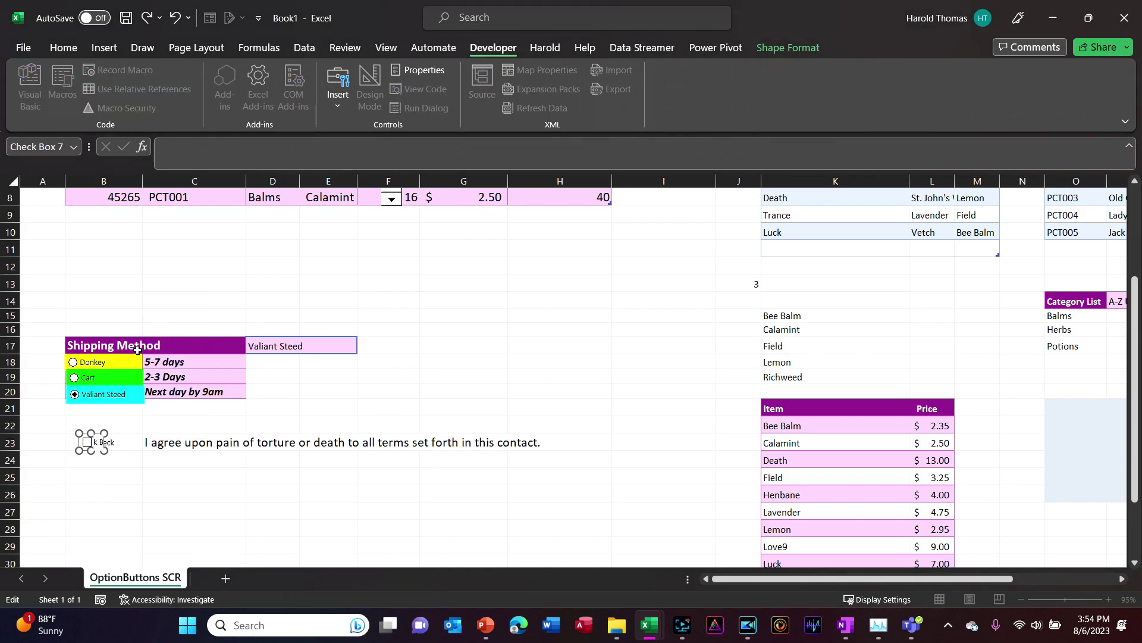
key("Delete")
key("Delete")
key("Delete")
key("Delete")
left_click(153, 492)
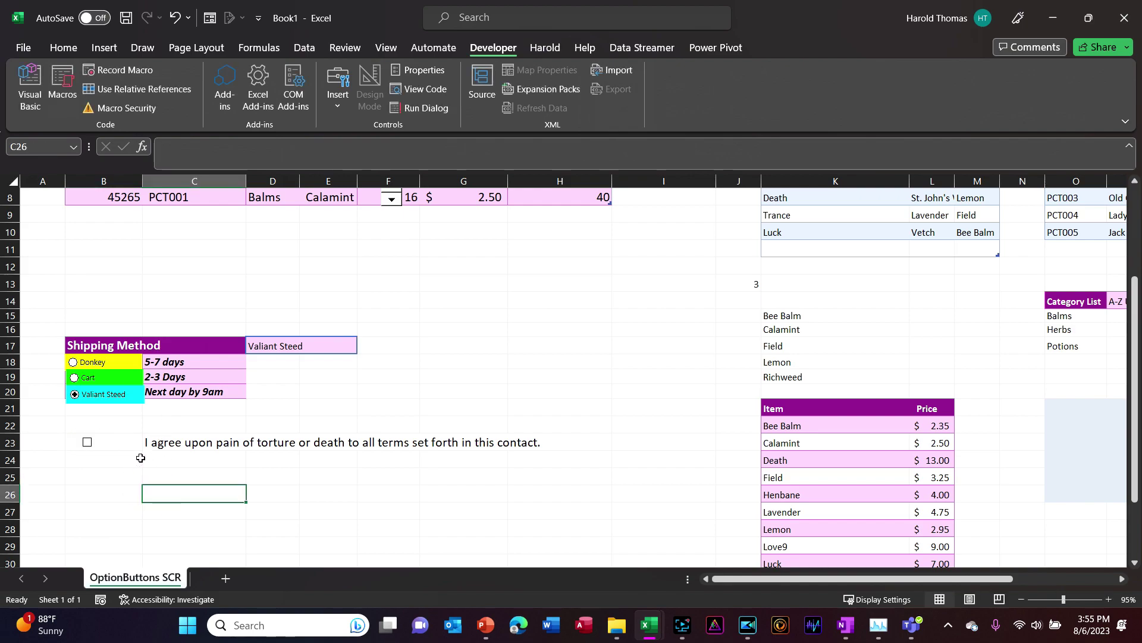
left_click(88, 444)
- Cycle through the shipping option buttons, leaving Donkey chosen, and untick and re-tick the terms check box
left_click_drag(1138, 308, 1137, 292)
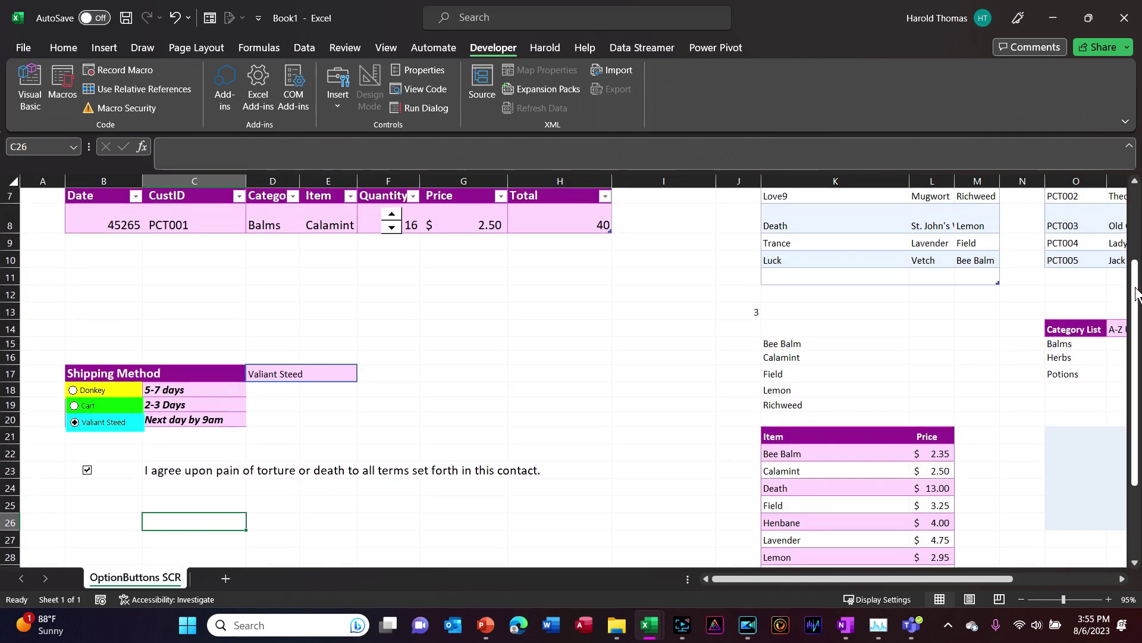
left_click(72, 390)
left_click(76, 407)
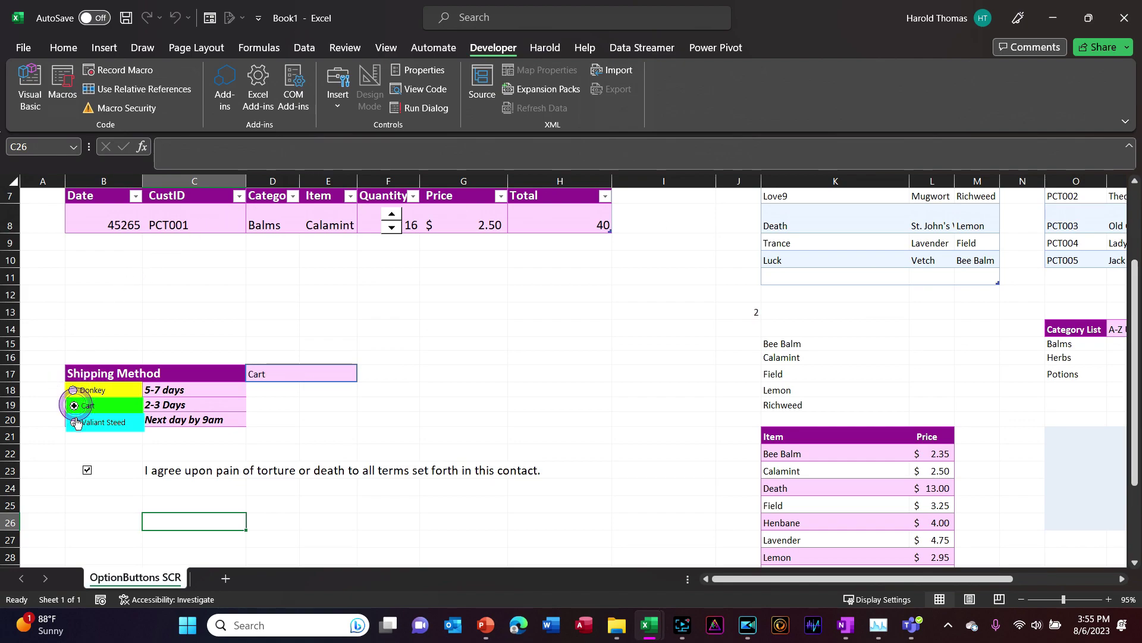
left_click(75, 422)
left_click(74, 407)
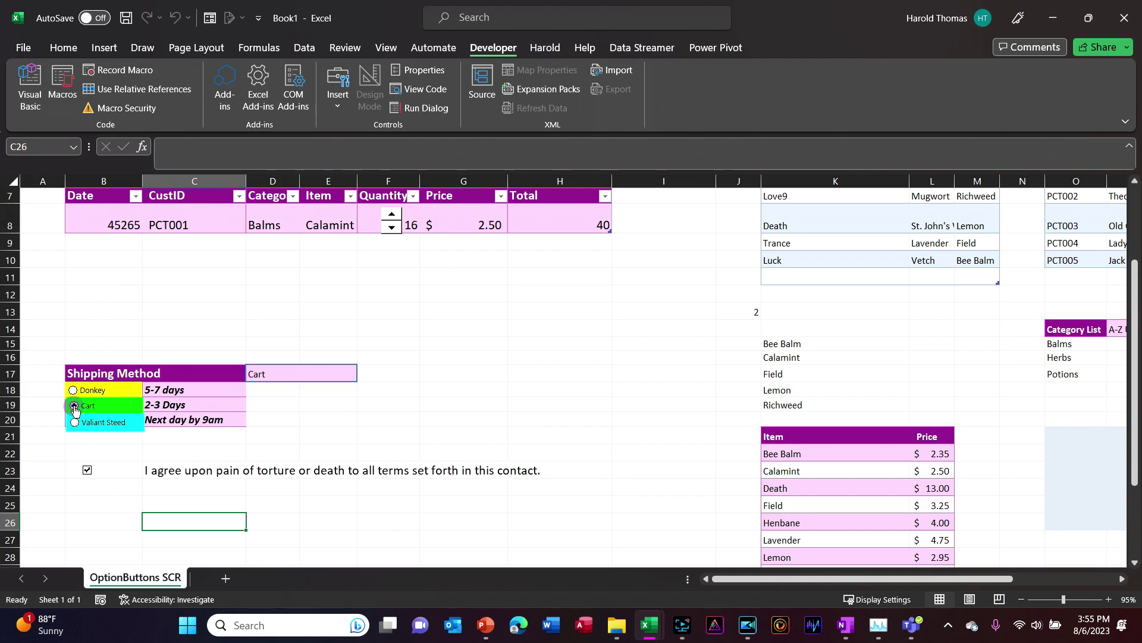
left_click(72, 390)
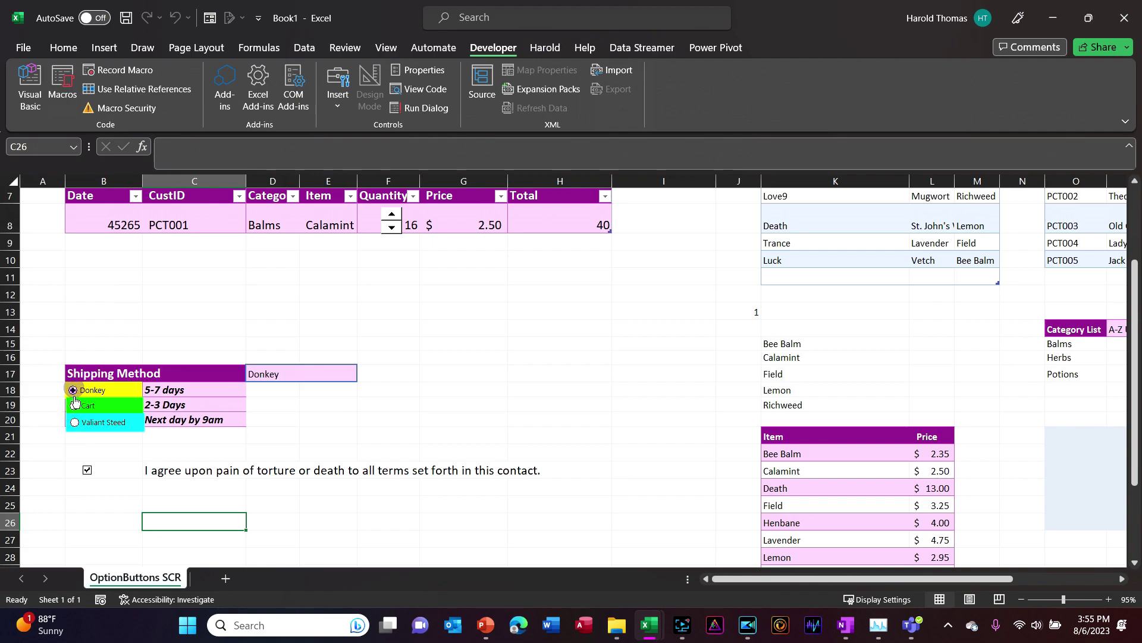
left_click(88, 472)
left_click(85, 471)
left_click(683, 625)
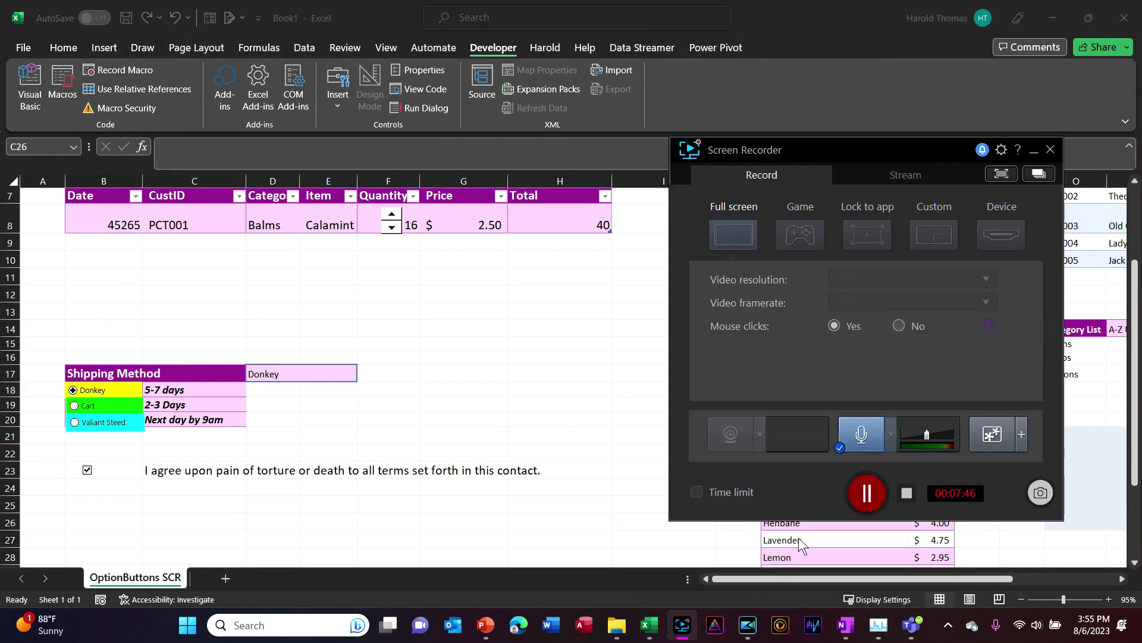